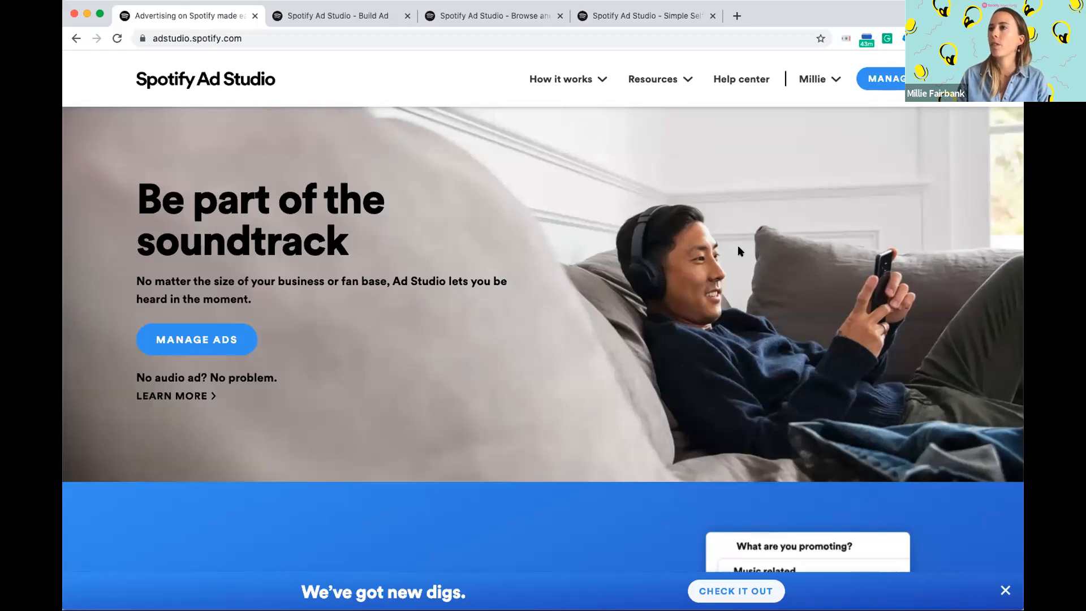
{"action": "scroll", "coordinate": [722, 267], "scroll_direction": "down", "scroll_amount": 6}
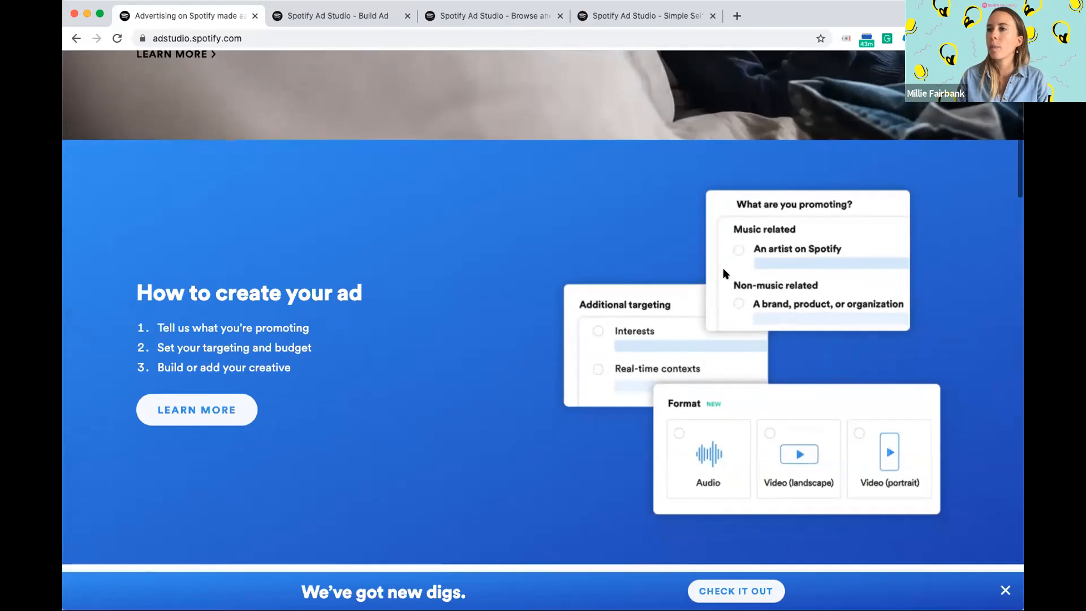
{"action": "scroll", "coordinate": [724, 271], "scroll_direction": "up", "scroll_amount": 6}
{"action": "mouse_move", "coordinate": [591, 79]}
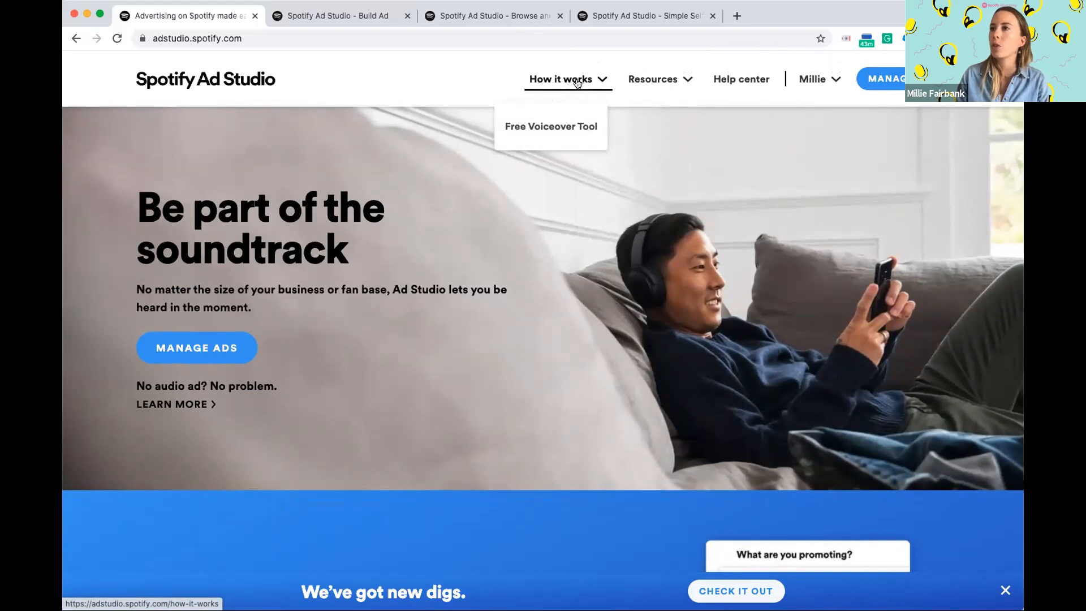
{"action": "mouse_move", "coordinate": [648, 81]}
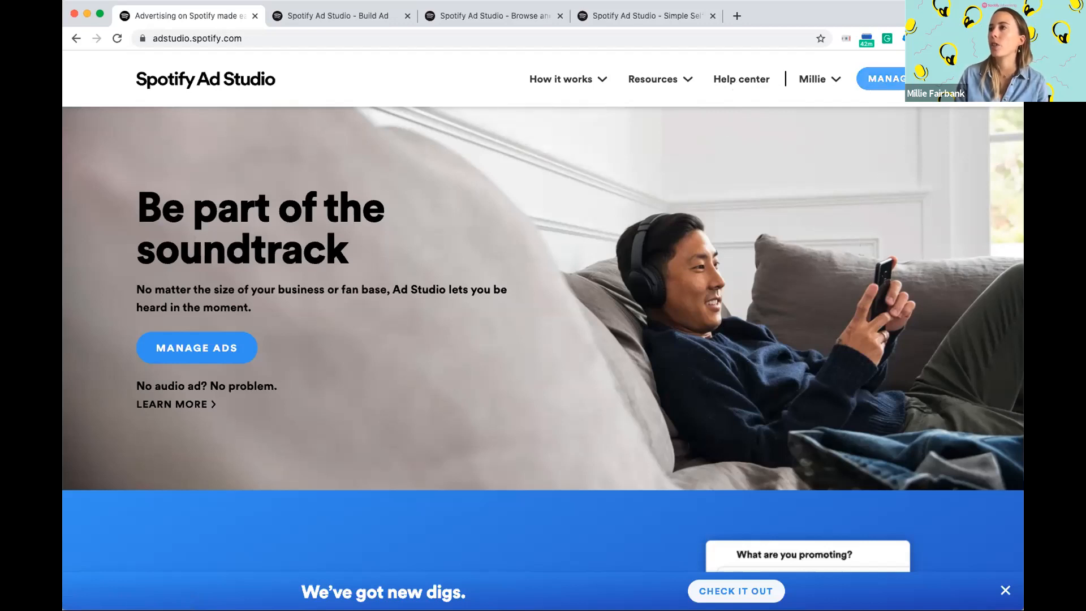
Step: Set the ad draft's promotion type to a brand, product, or organization and continue to budget and targeting
{"action": "left_click", "coordinate": [301, 20]}
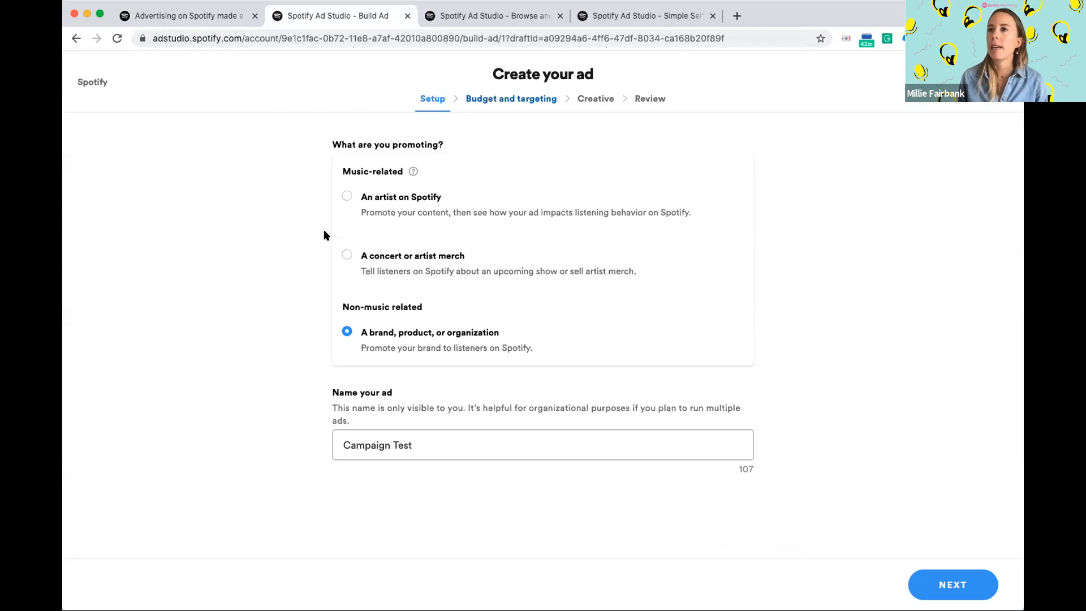
{"action": "left_click", "coordinate": [365, 199]}
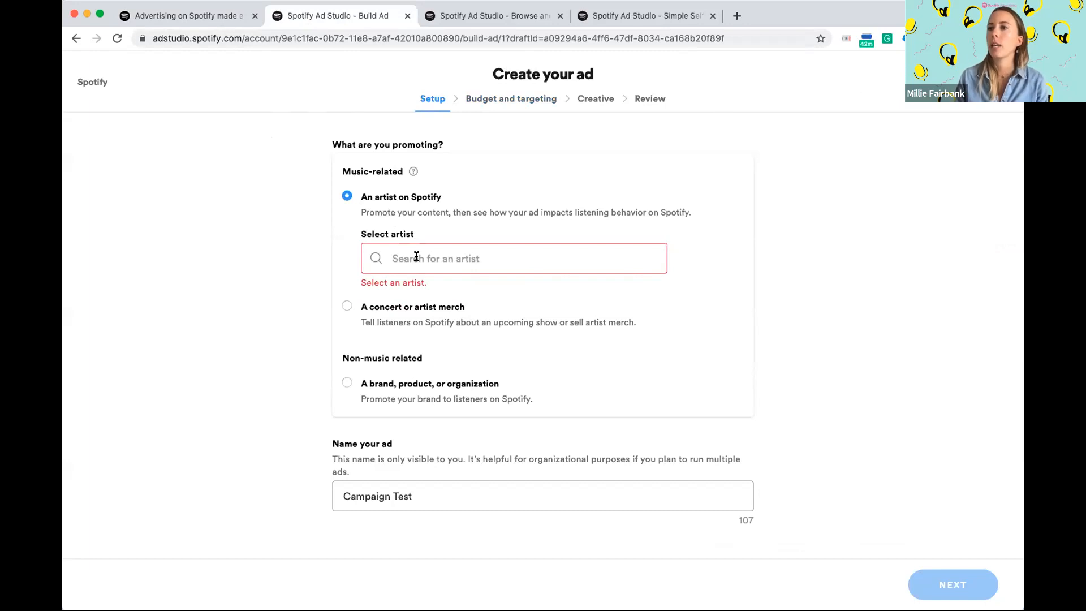
{"action": "left_click", "coordinate": [345, 308]}
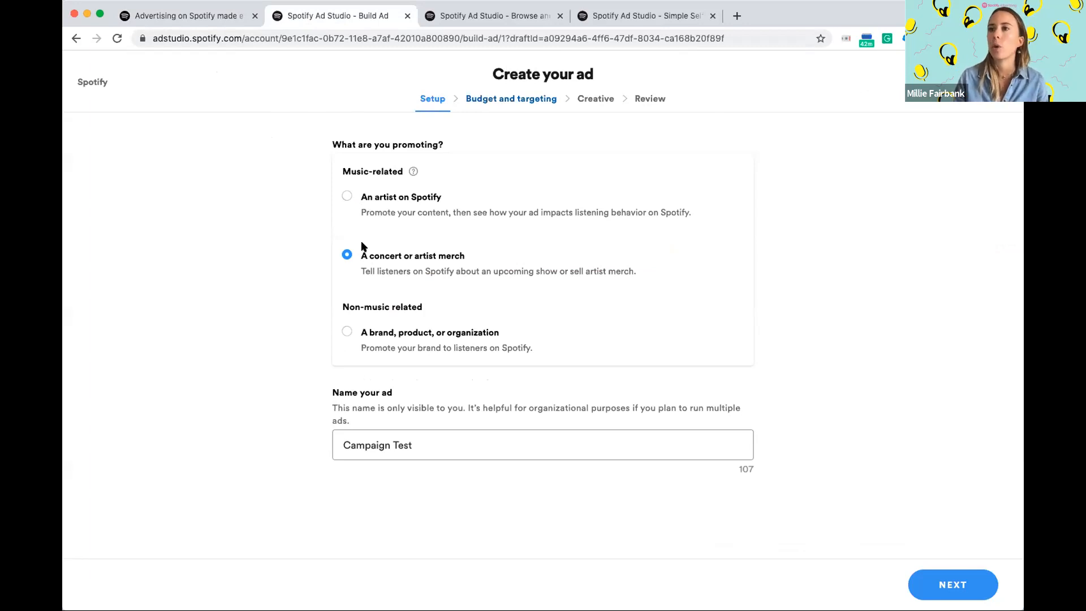
{"action": "left_click", "coordinate": [411, 334]}
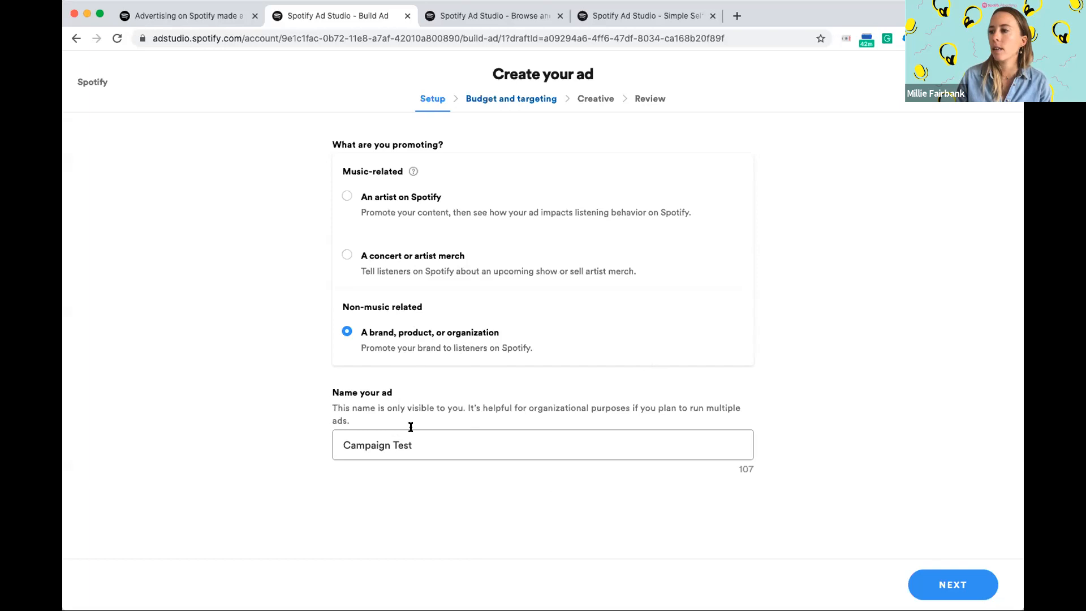
{"action": "left_click", "coordinate": [975, 589]}
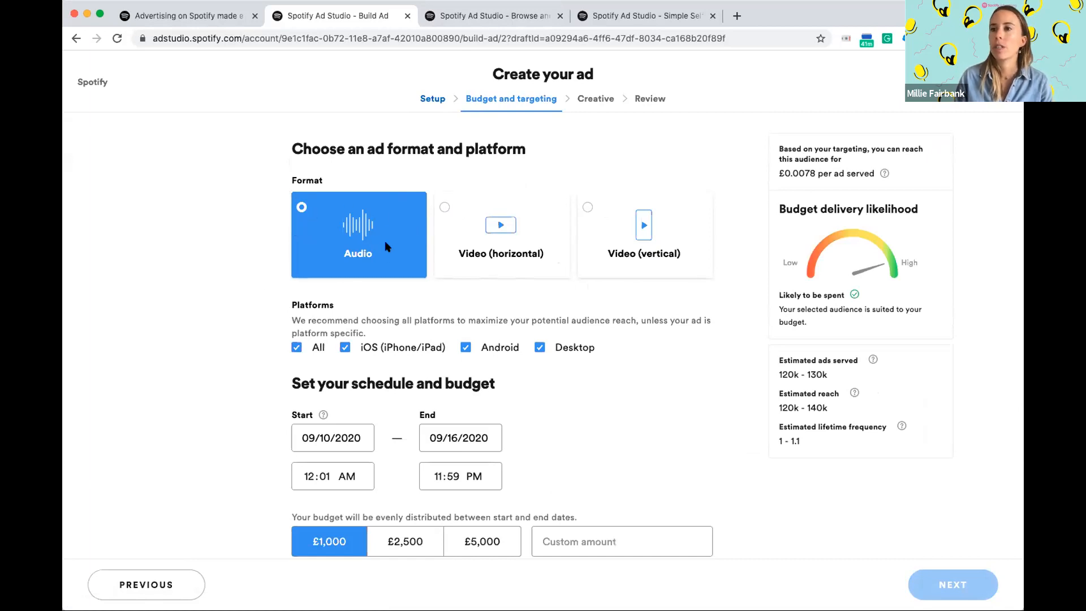
Step: Set the end date of the ad schedule to 09/26/2020
{"action": "scroll", "coordinate": [396, 249], "scroll_direction": "down", "scroll_amount": 1}
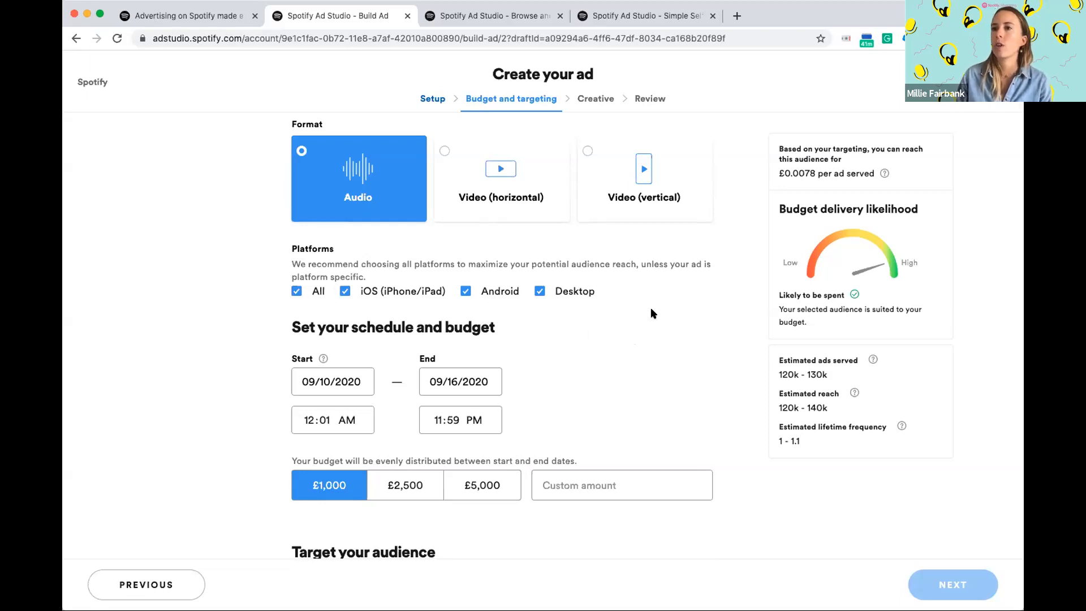
{"action": "scroll", "coordinate": [612, 304], "scroll_direction": "down", "scroll_amount": 1}
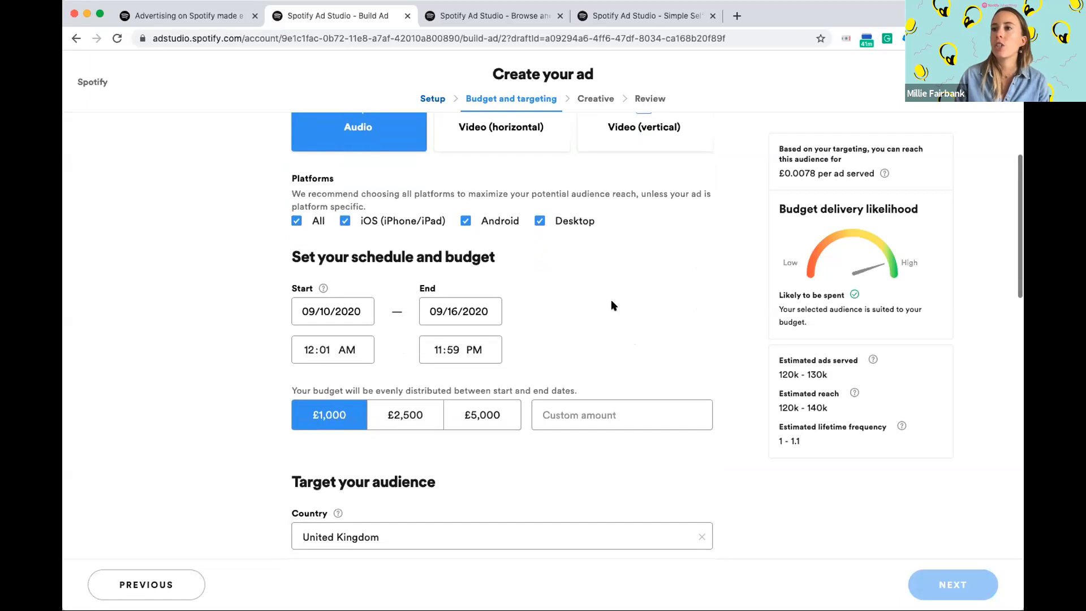
{"action": "left_click", "coordinate": [330, 312]}
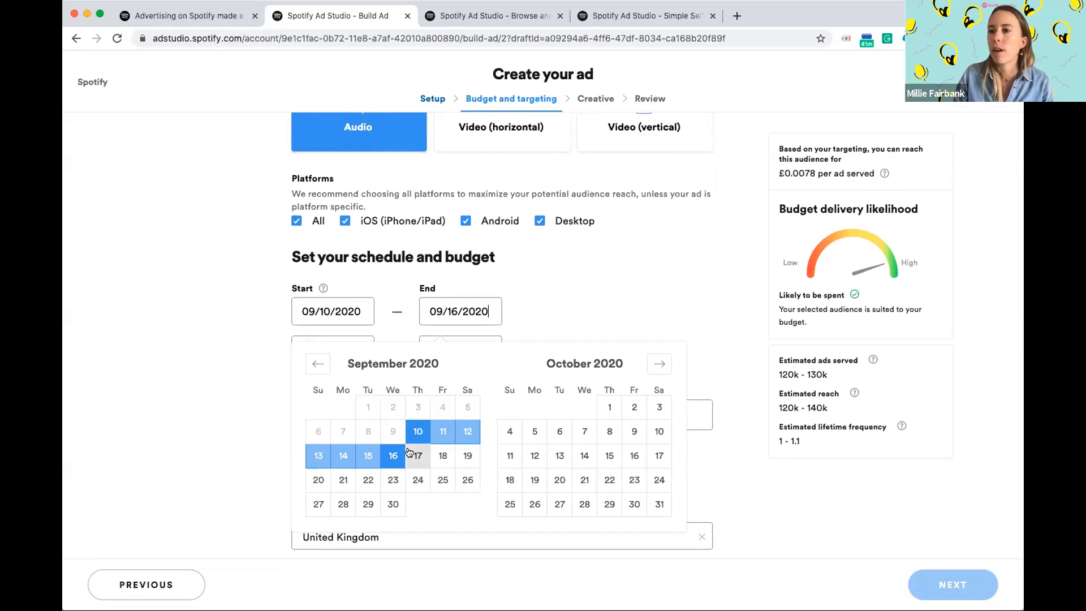
{"action": "left_click", "coordinate": [467, 480]}
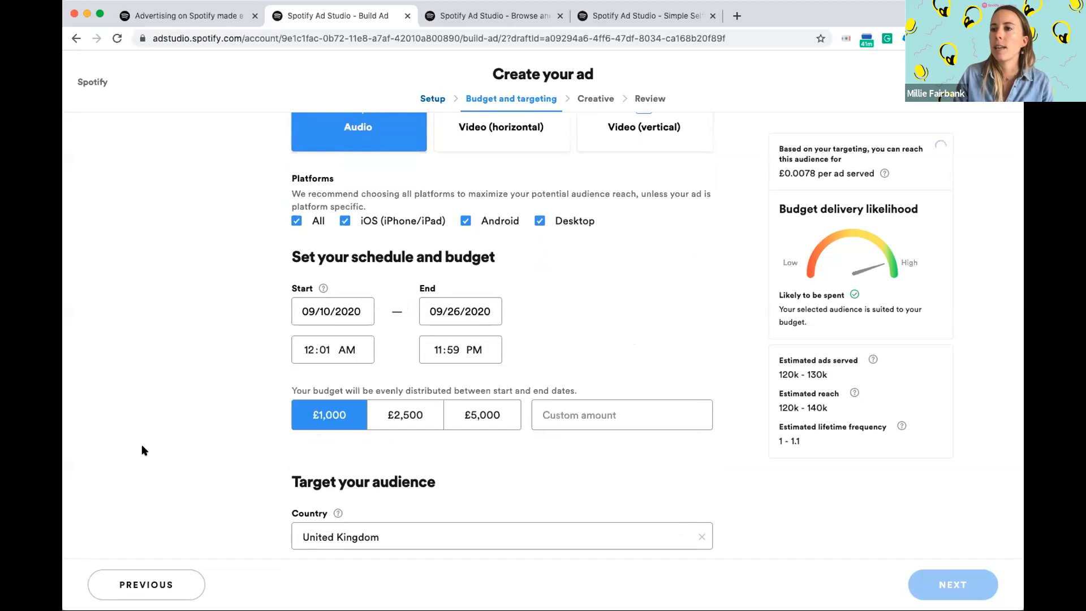
Step: Set a custom budget of £1,200 for the ad
{"action": "scroll", "coordinate": [380, 374], "scroll_direction": "down", "scroll_amount": 1}
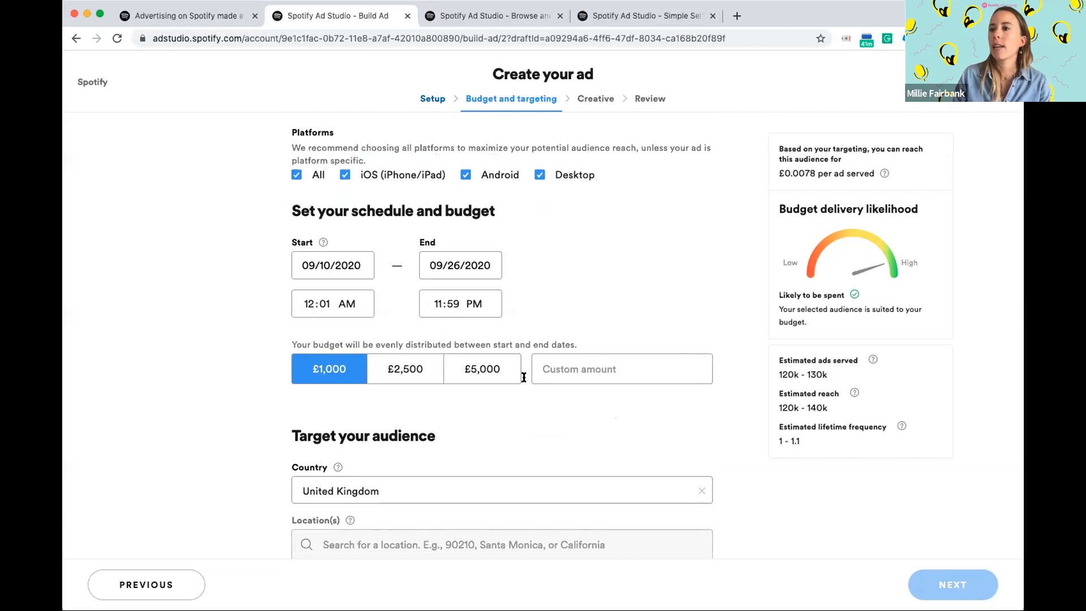
{"action": "left_click", "coordinate": [598, 373]}
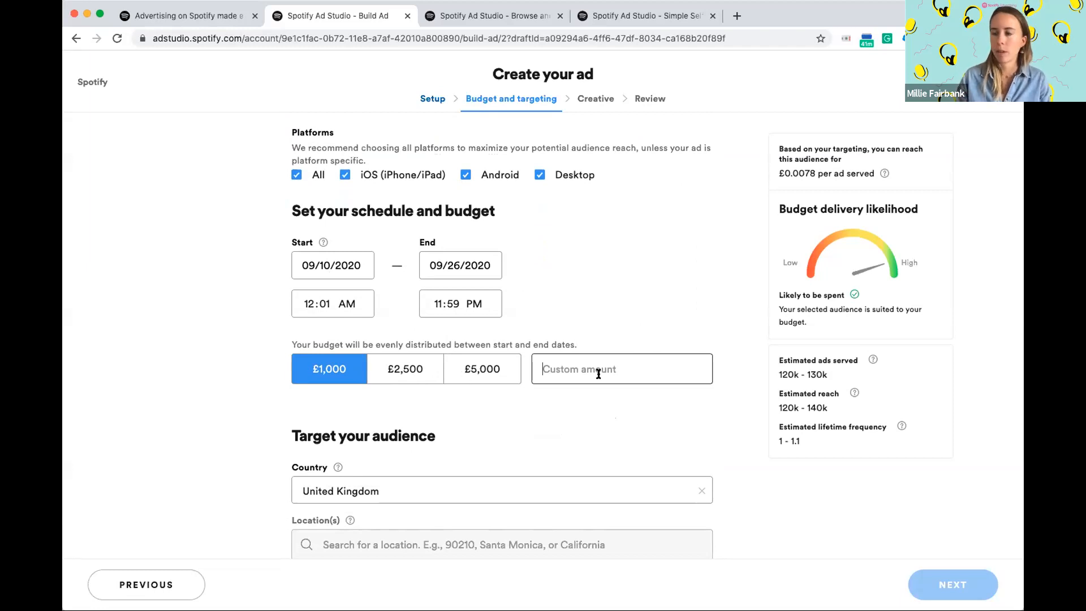
{"action": "type", "text": "1200"}
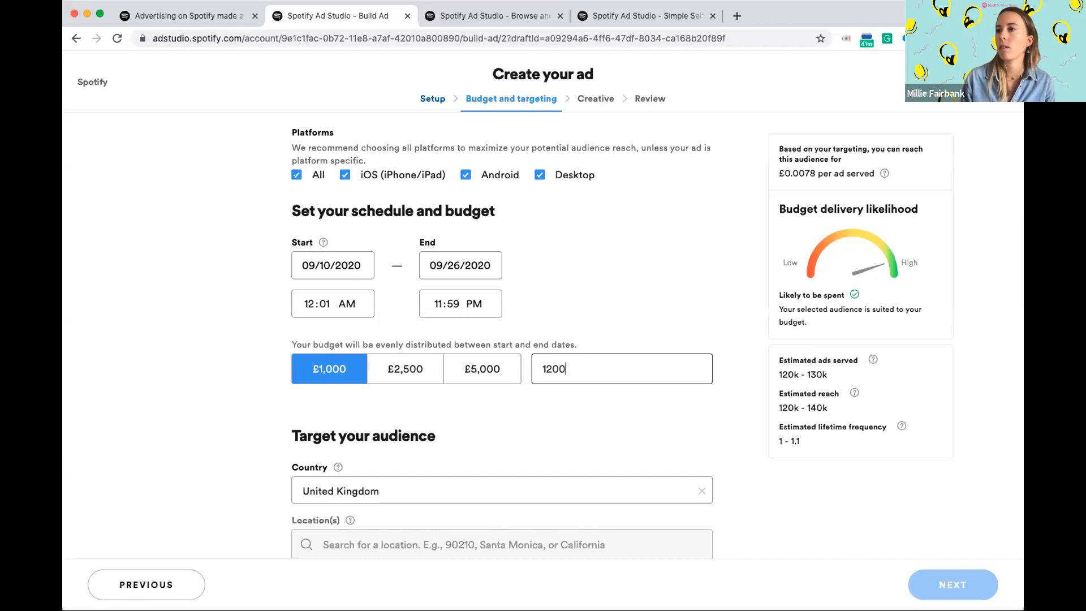
{"action": "key", "text": "Return"}
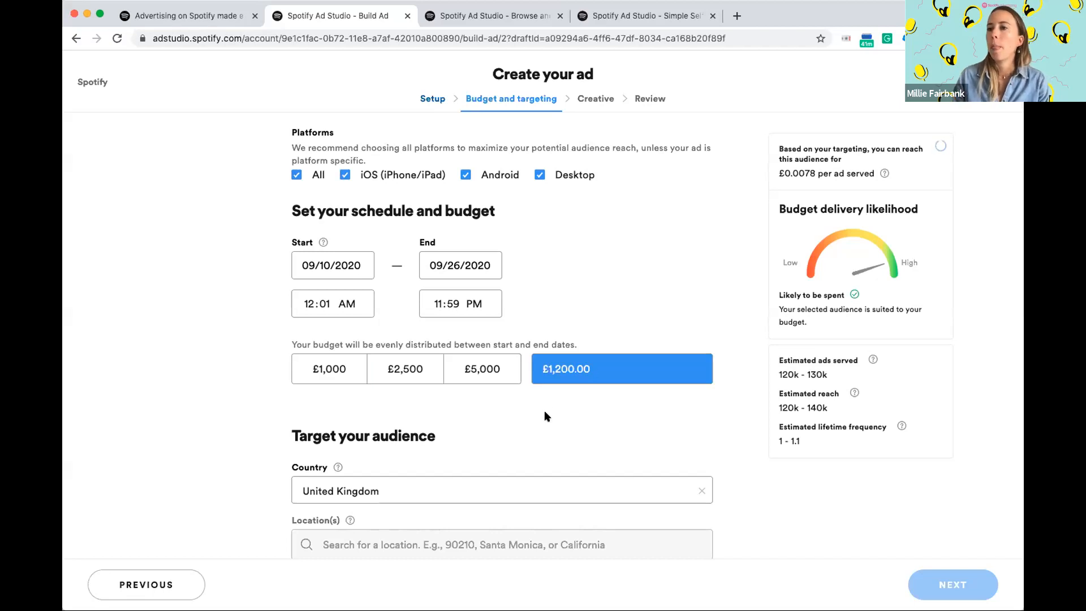
Step: Turn whole-country targeting for the United Kingdom off and back on
{"action": "scroll", "coordinate": [542, 412], "scroll_direction": "down", "scroll_amount": 2}
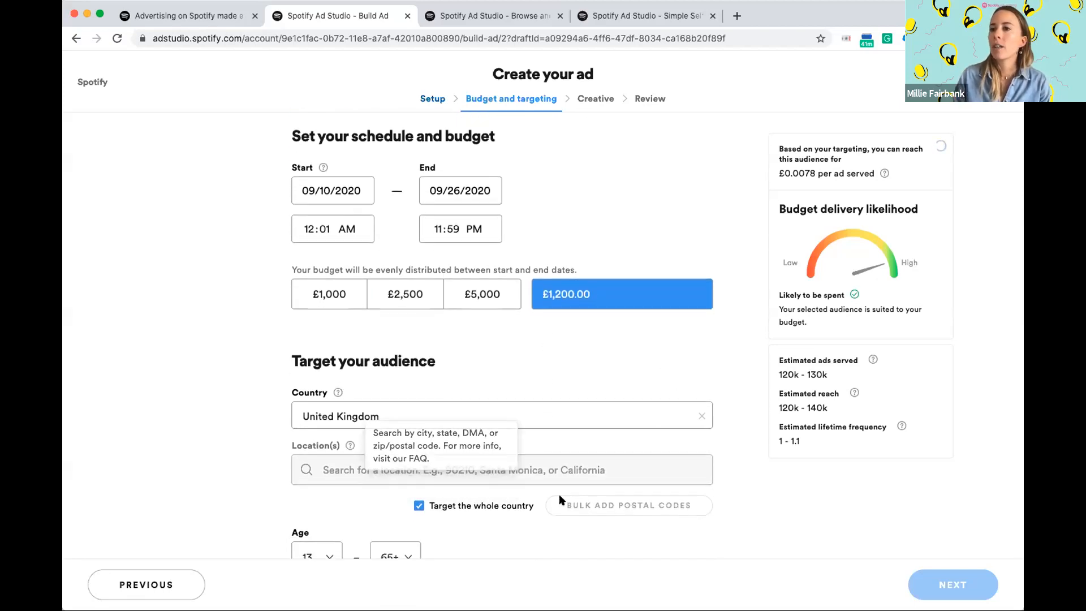
{"action": "scroll", "coordinate": [344, 374], "scroll_direction": "down", "scroll_amount": 1}
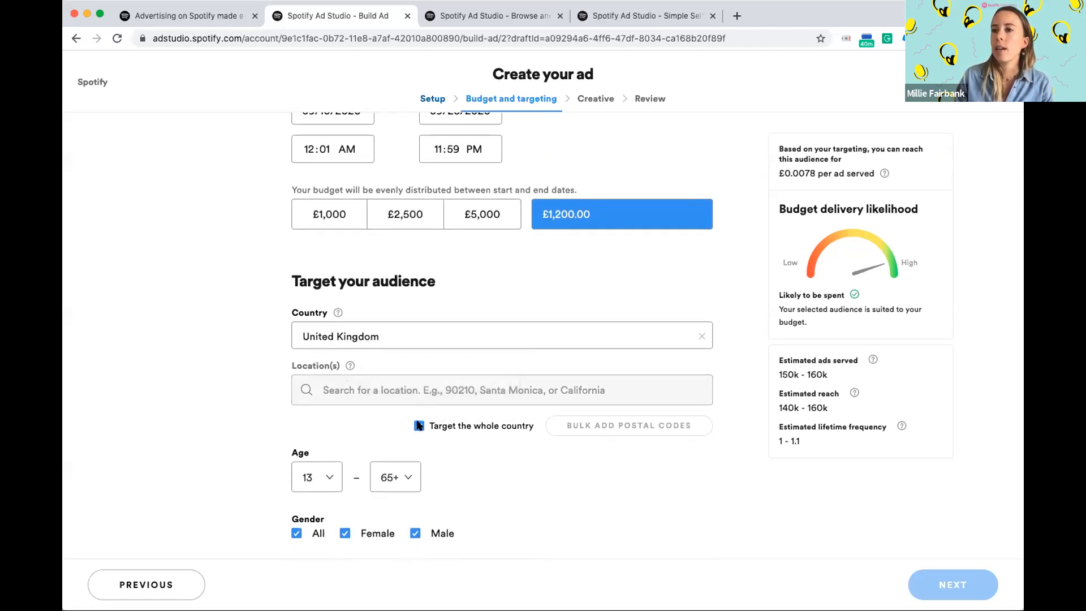
{"action": "left_click", "coordinate": [418, 425]}
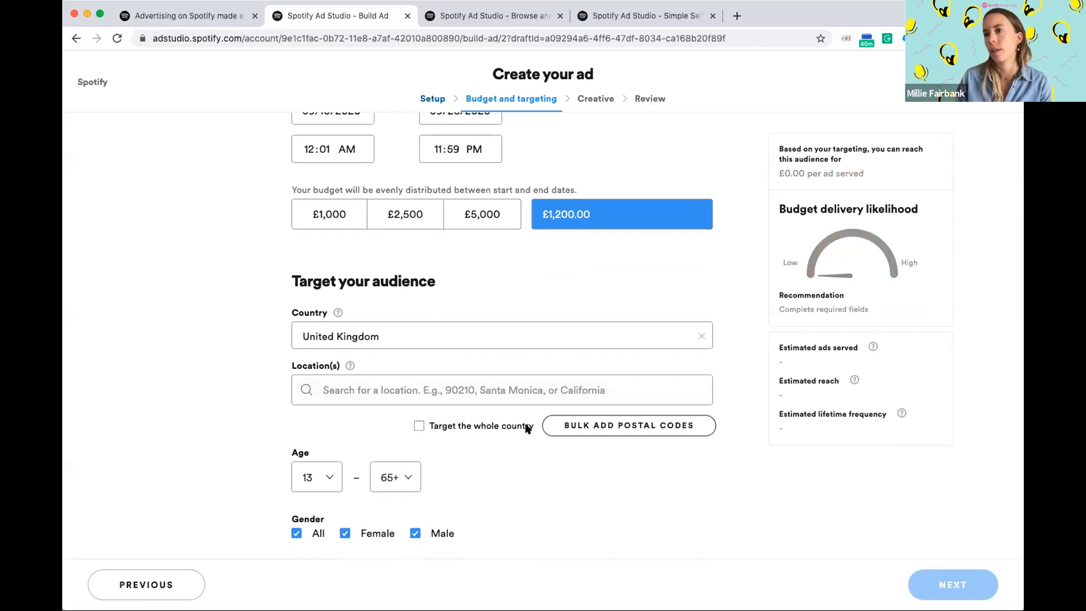
{"action": "left_click", "coordinate": [418, 425]}
Step: Target the audience by the interests Fitness, Running, Sports & Recreation, and Health & Lifestyle
{"action": "scroll", "coordinate": [503, 421], "scroll_direction": "down", "scroll_amount": 3}
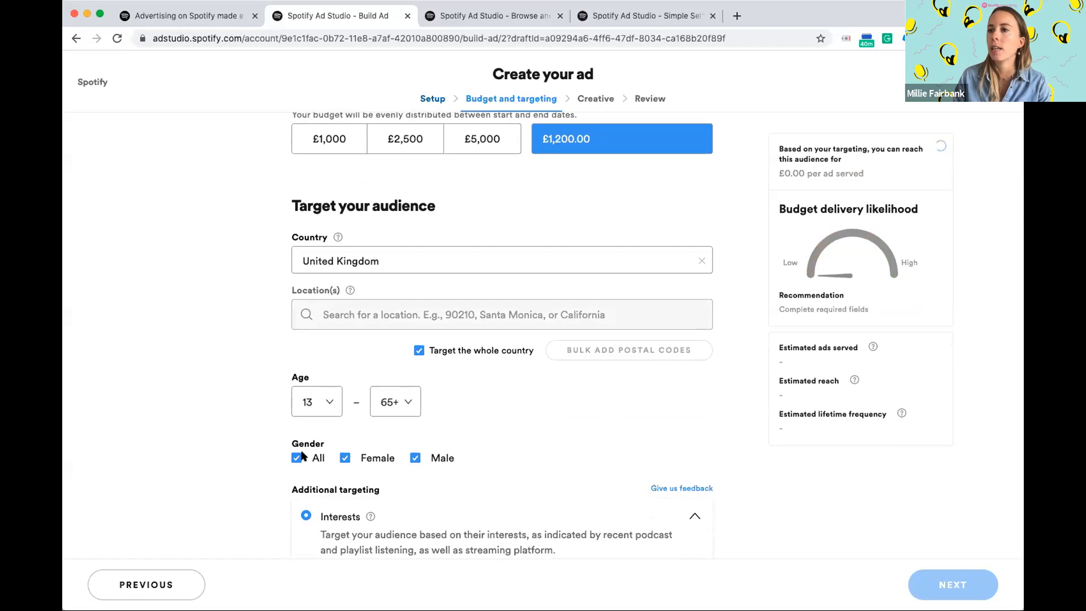
{"action": "scroll", "coordinate": [451, 328], "scroll_direction": "down", "scroll_amount": 3}
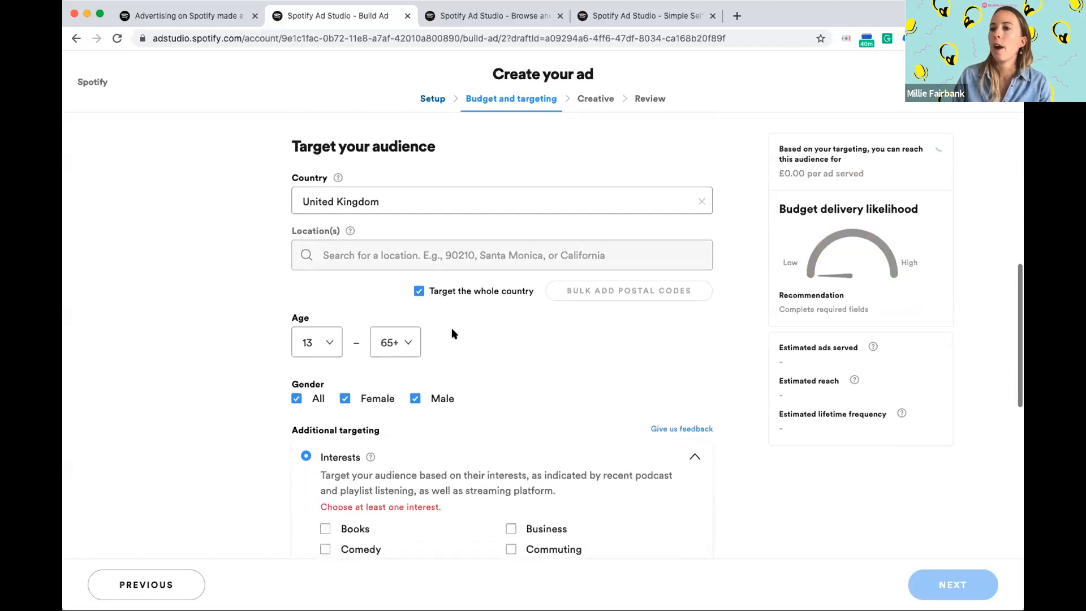
{"action": "scroll", "coordinate": [490, 294], "scroll_direction": "down", "scroll_amount": 3}
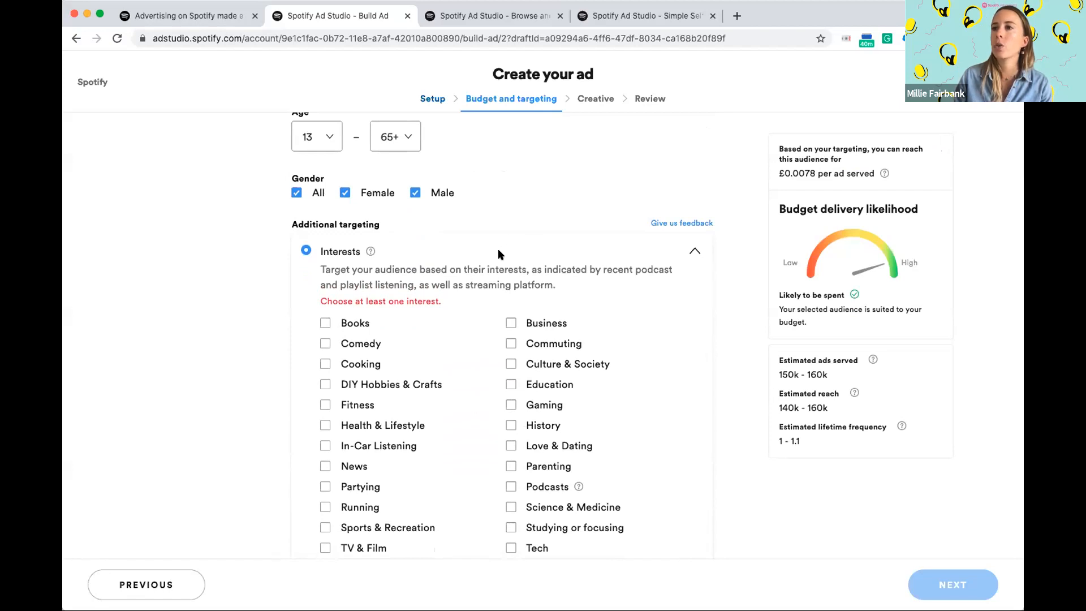
{"action": "scroll", "coordinate": [499, 253], "scroll_direction": "down", "scroll_amount": 5}
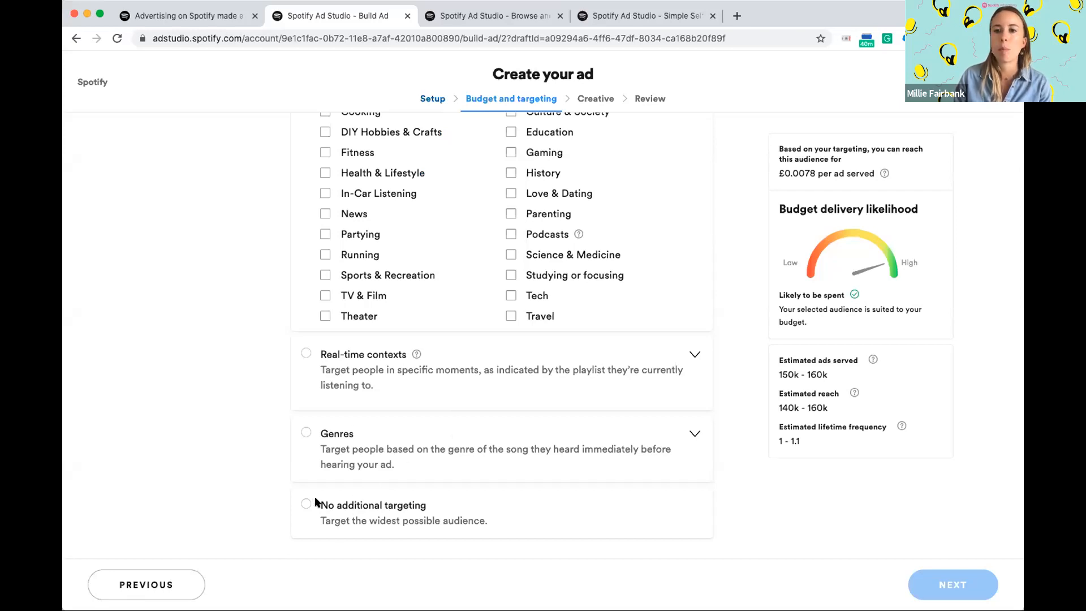
{"action": "scroll", "coordinate": [353, 509], "scroll_direction": "up", "scroll_amount": 5}
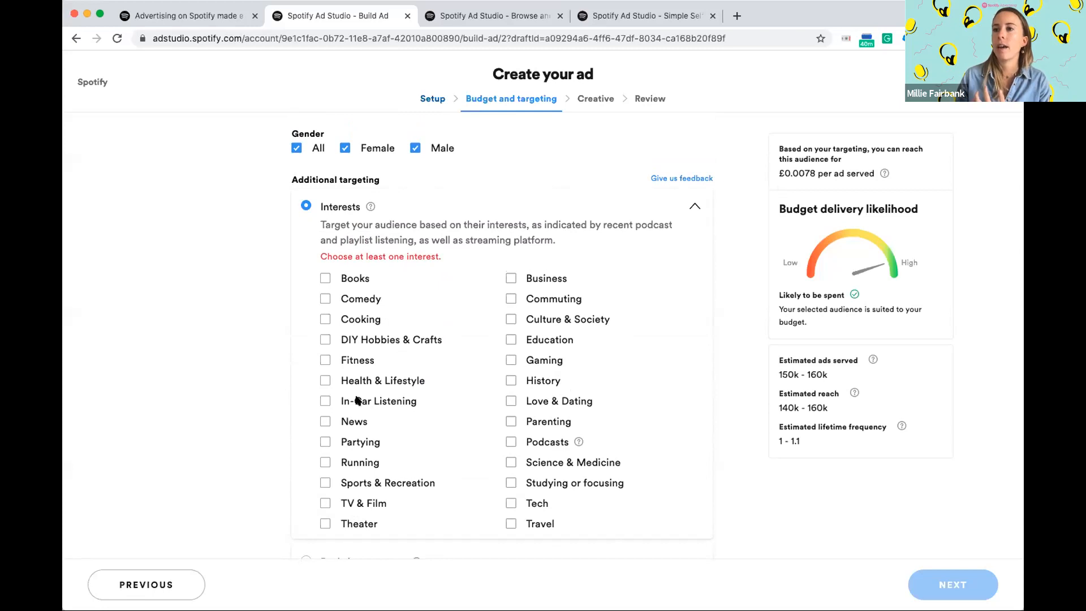
{"action": "left_click", "coordinate": [322, 359]}
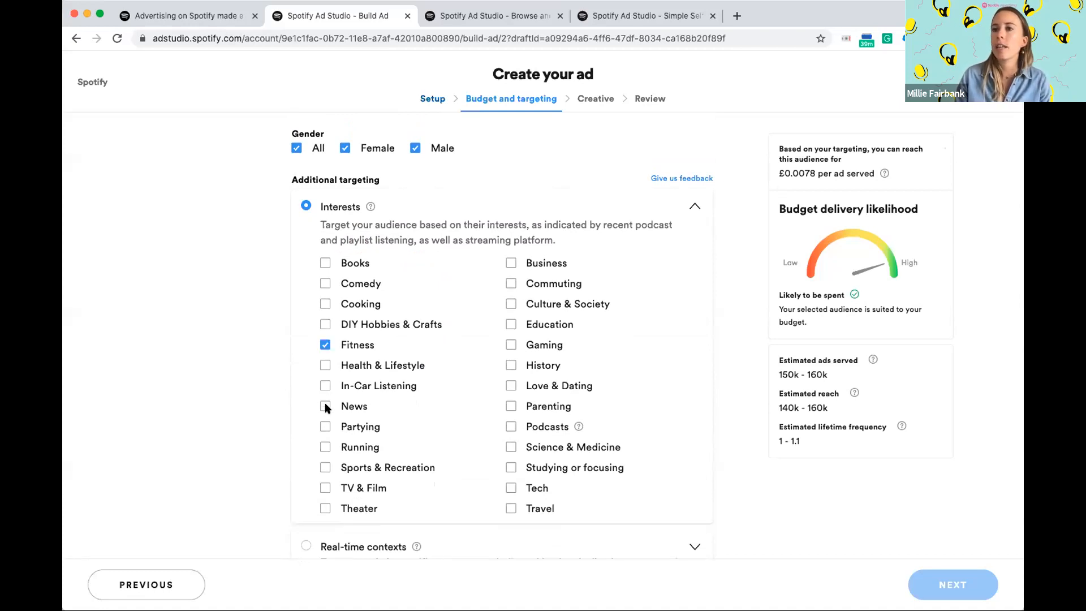
{"action": "left_click", "coordinate": [325, 446]}
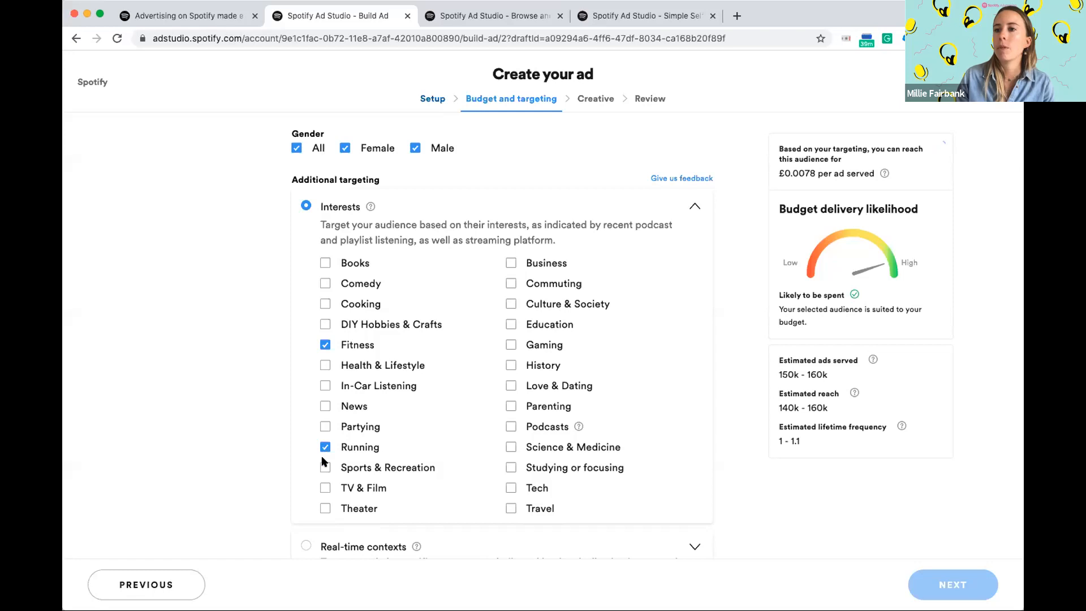
{"action": "left_click", "coordinate": [323, 467]}
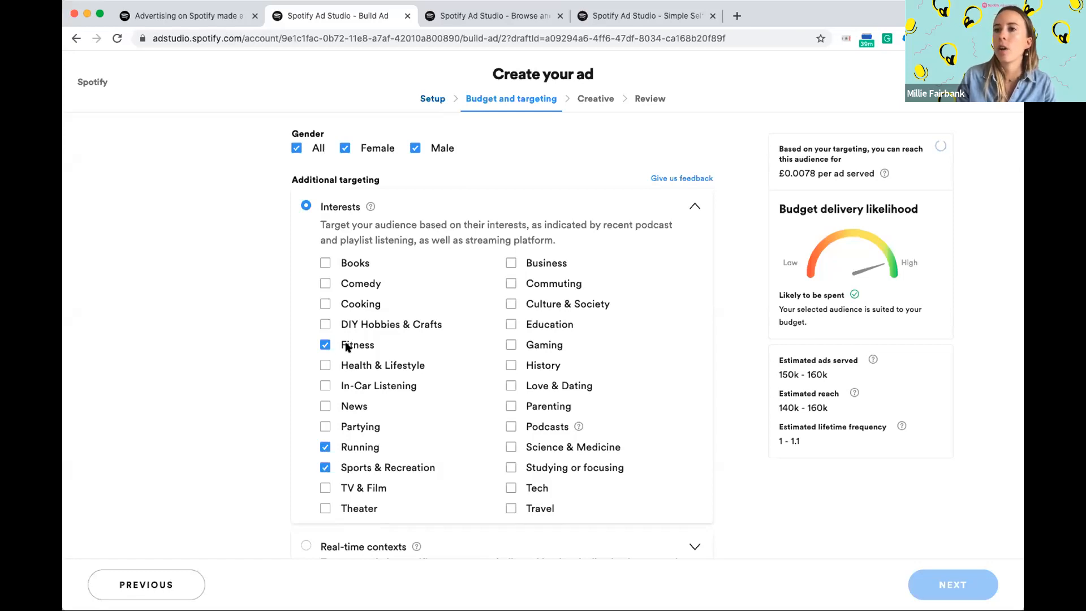
{"action": "left_click", "coordinate": [326, 365]}
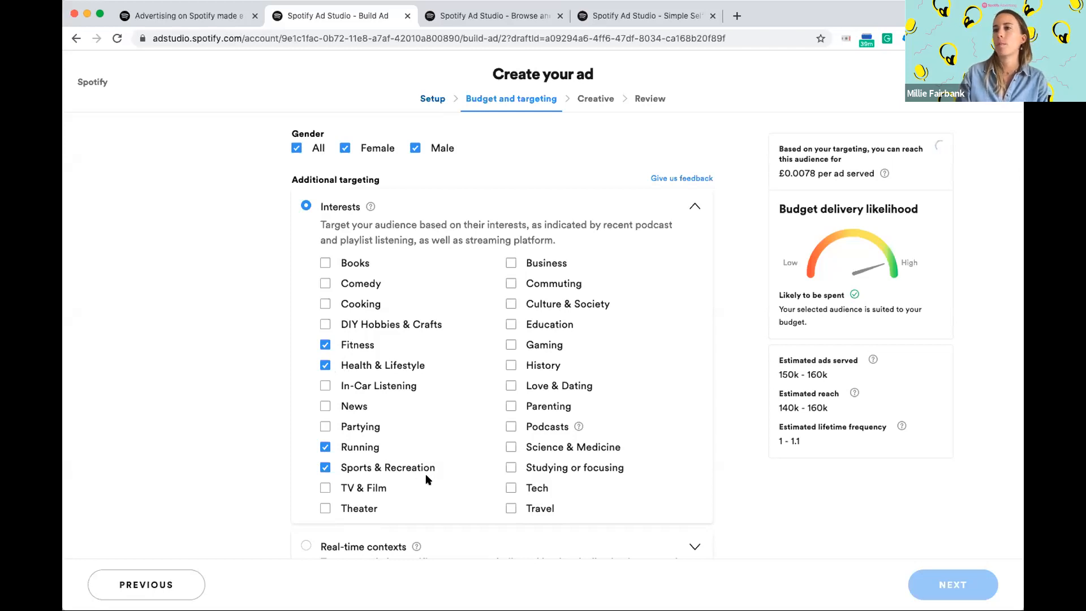
Step: Switch the additional targeting to real-time contexts and select Workout
{"action": "scroll", "coordinate": [456, 480], "scroll_direction": "up", "scroll_amount": 10}
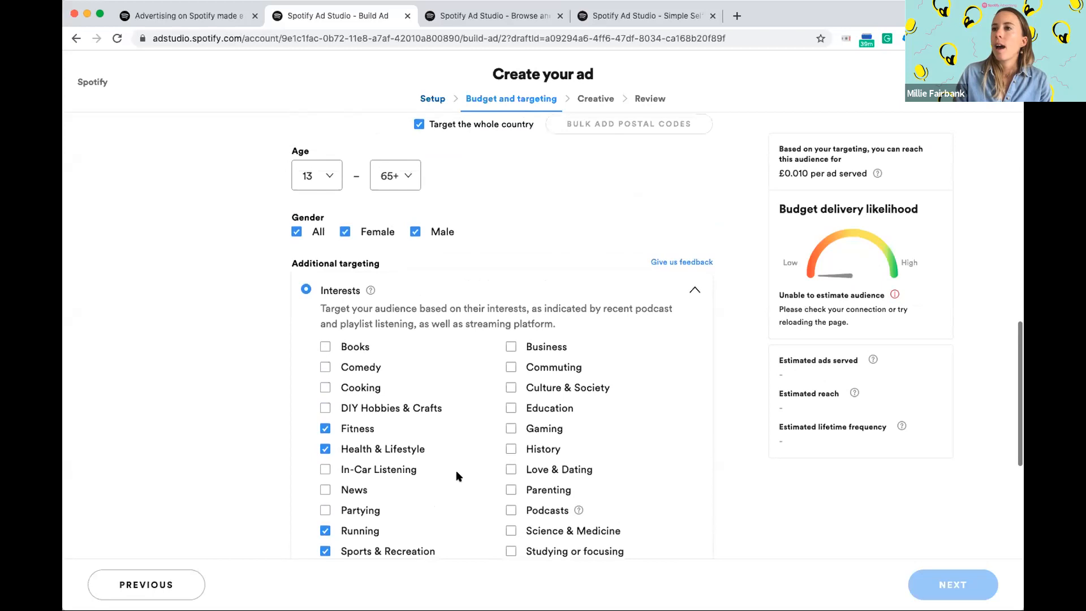
{"action": "scroll", "coordinate": [456, 475], "scroll_direction": "down", "scroll_amount": 7}
{"action": "scroll", "coordinate": [456, 475], "scroll_direction": "down", "scroll_amount": 3}
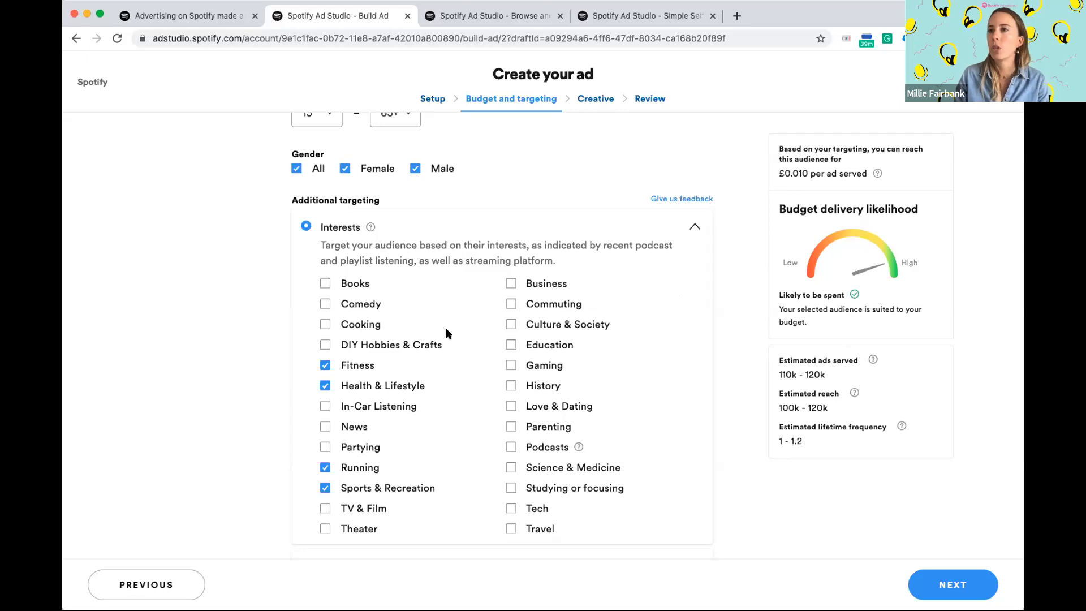
{"action": "scroll", "coordinate": [446, 333], "scroll_direction": "down", "scroll_amount": 2}
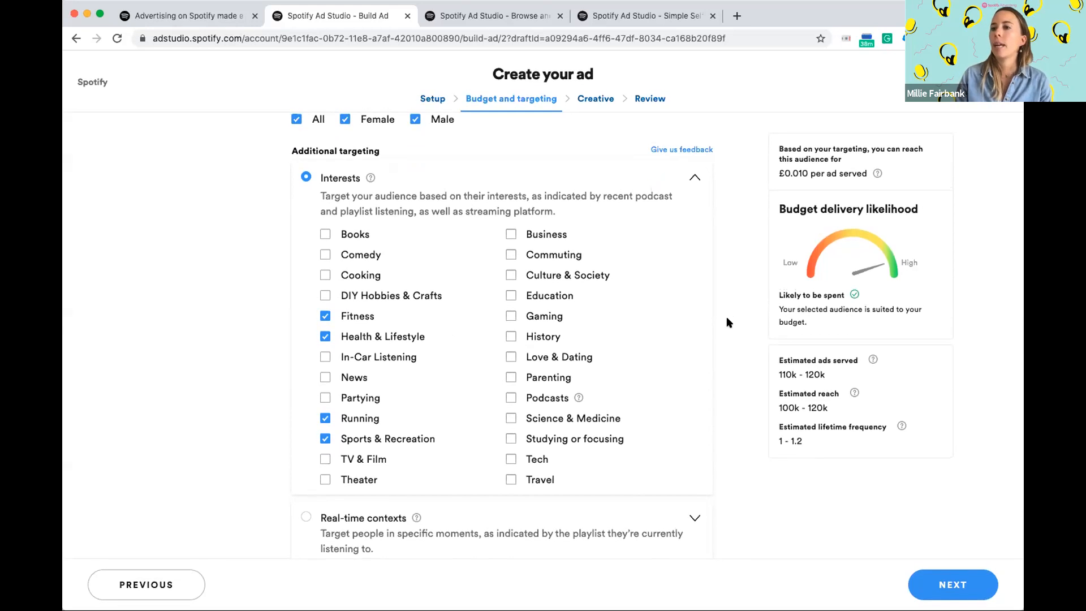
{"action": "scroll", "coordinate": [727, 319], "scroll_direction": "down", "scroll_amount": 3}
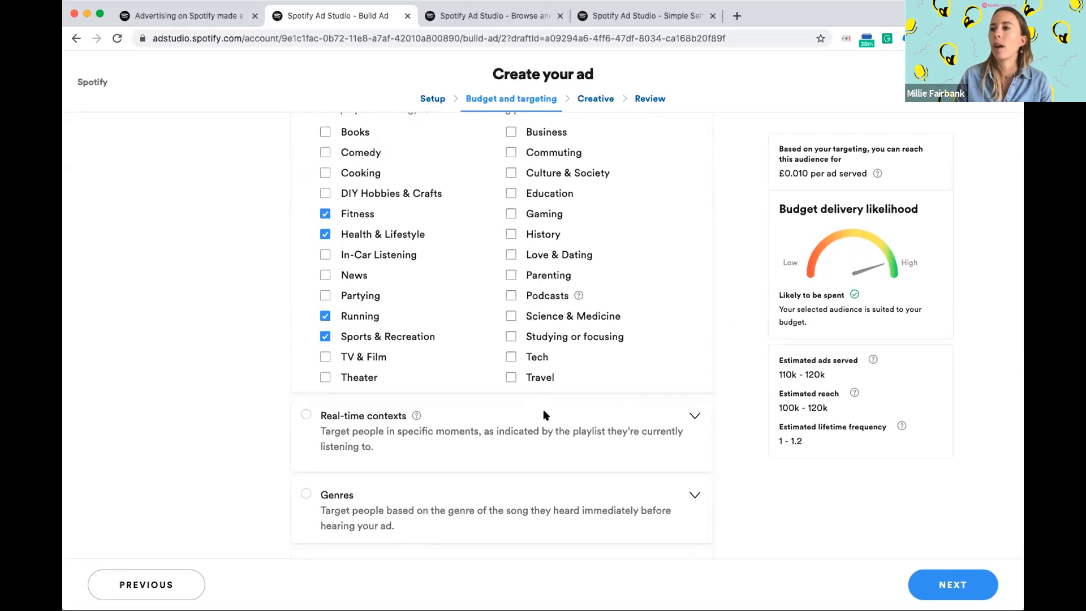
{"action": "left_click", "coordinate": [306, 416]}
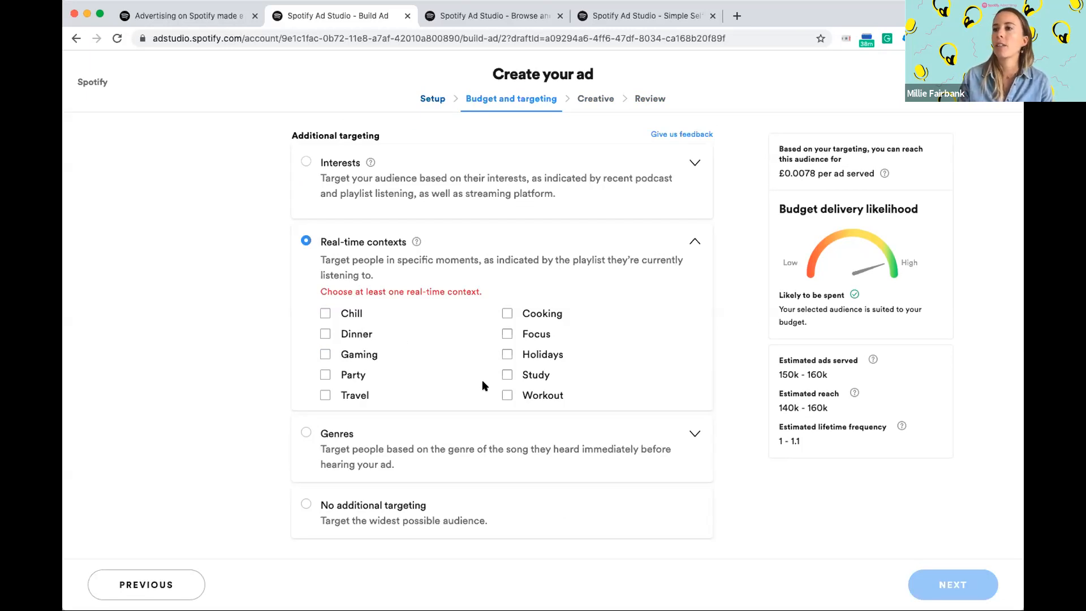
{"action": "left_click", "coordinate": [507, 394]}
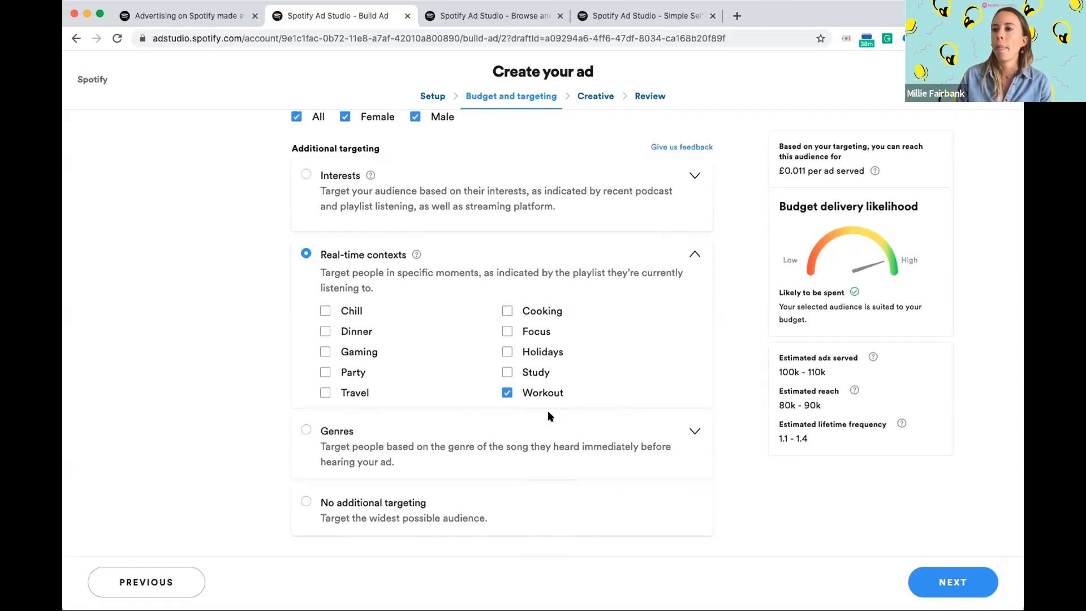
Step: Switch the additional targeting to genres and select Blues and Alternative
{"action": "left_click", "coordinate": [356, 432]}
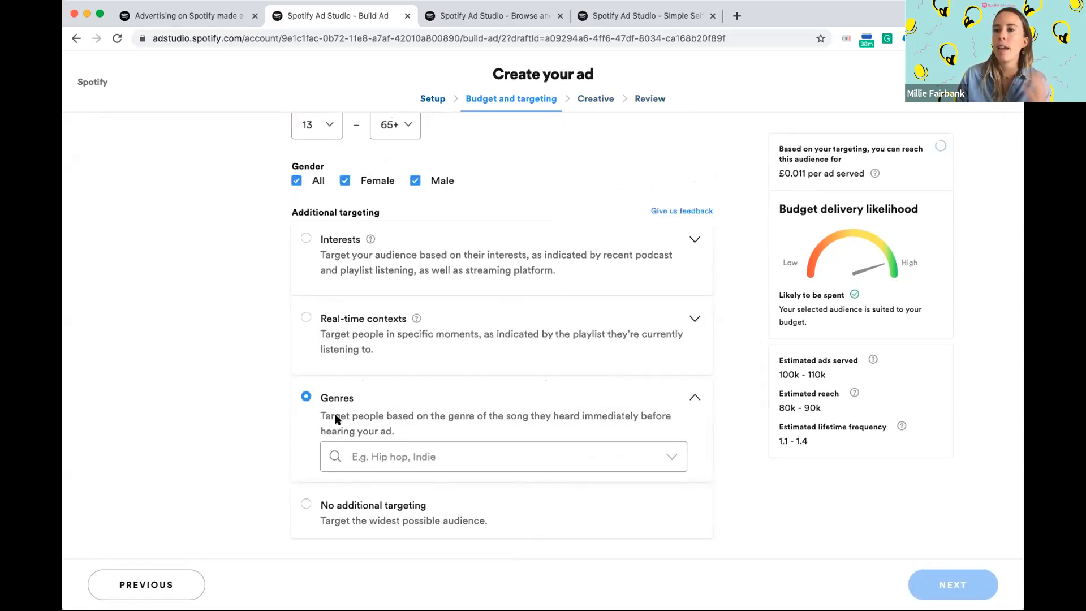
{"action": "left_click", "coordinate": [558, 451]}
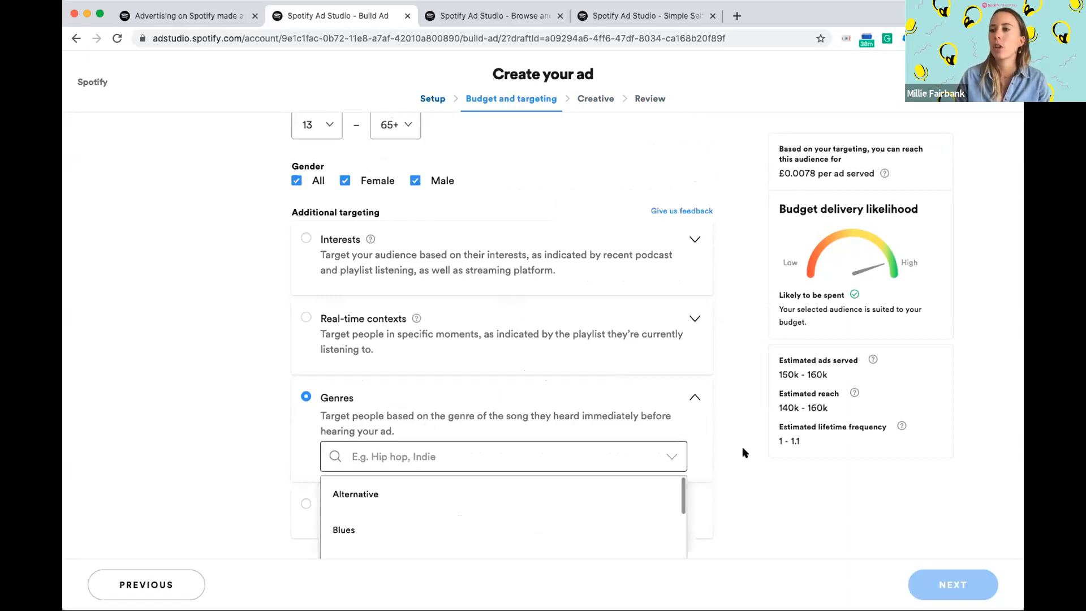
{"action": "scroll", "coordinate": [758, 452], "scroll_direction": "down", "scroll_amount": 2}
{"action": "left_click", "coordinate": [458, 425]}
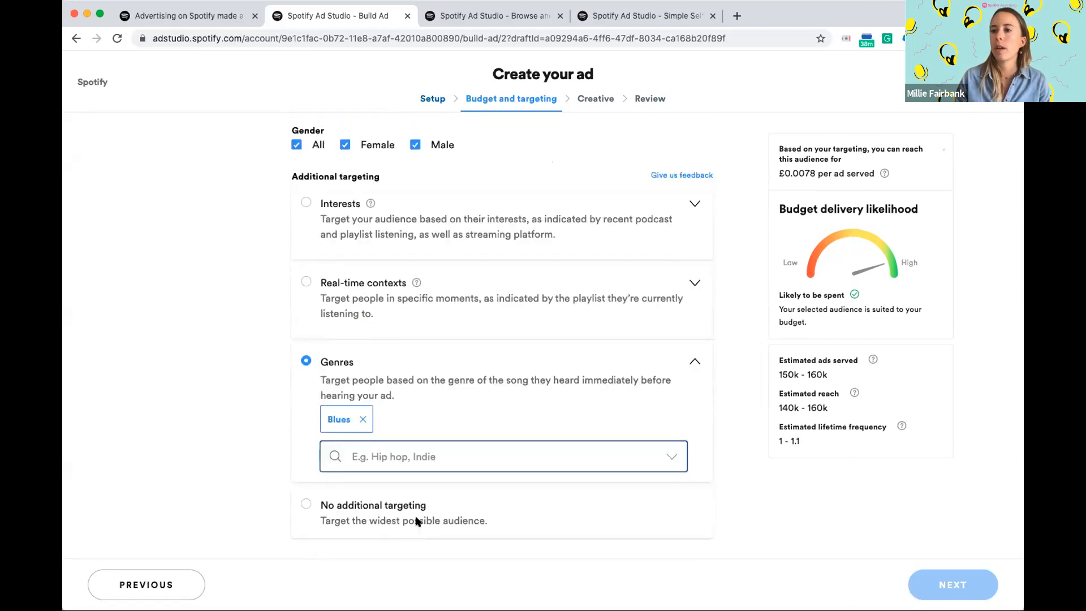
{"action": "left_click", "coordinate": [418, 509]}
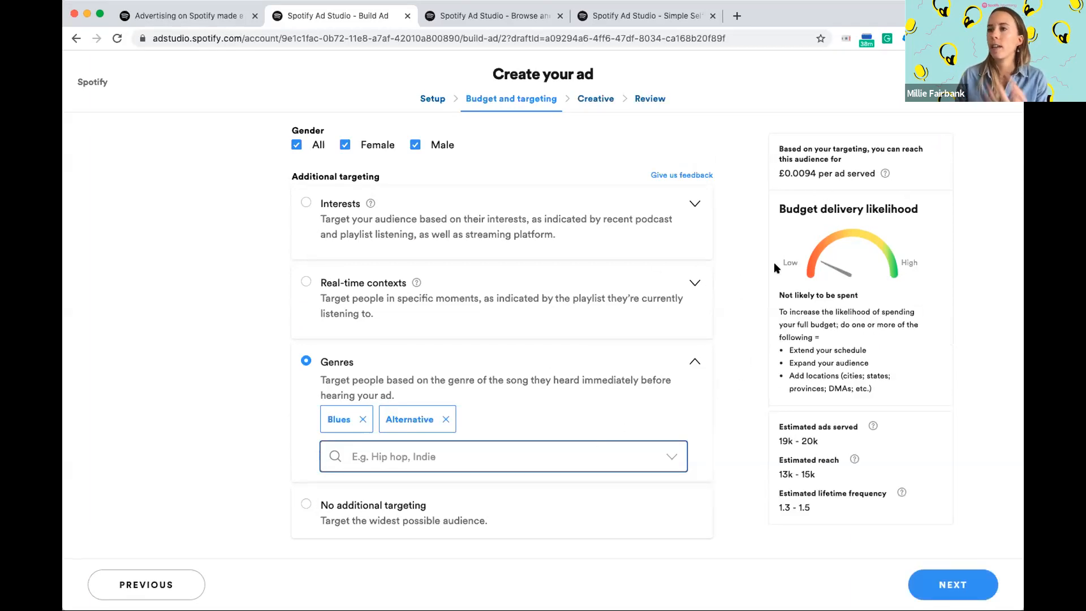
Step: Switch the additional targeting back to Interests, review the budget and targeting settings, and continue to the Creative stage
{"action": "left_click", "coordinate": [362, 223]}
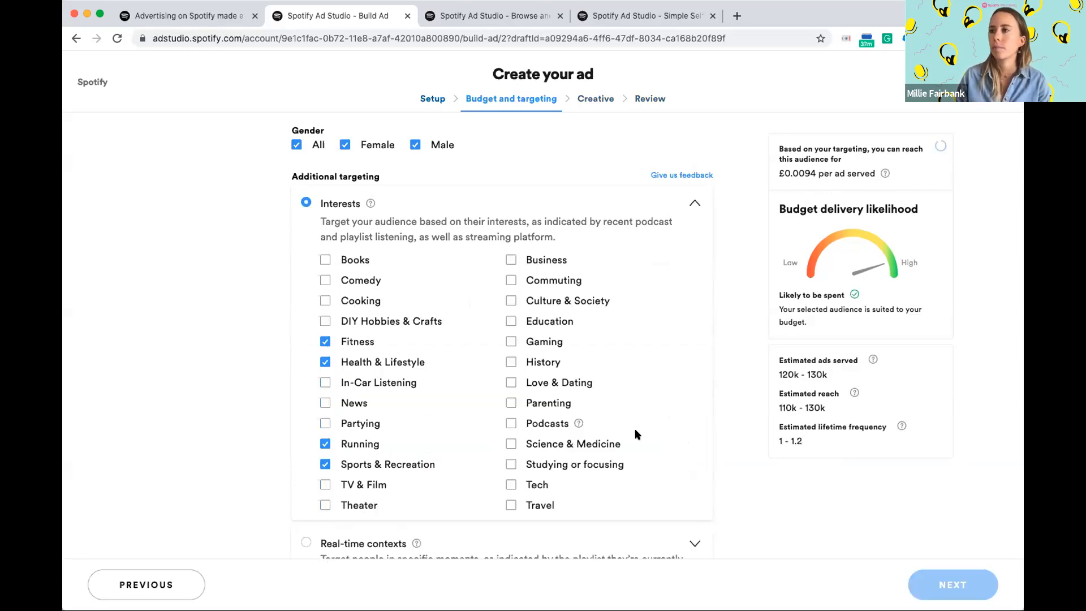
{"action": "scroll", "coordinate": [732, 453], "scroll_direction": "up", "scroll_amount": 15}
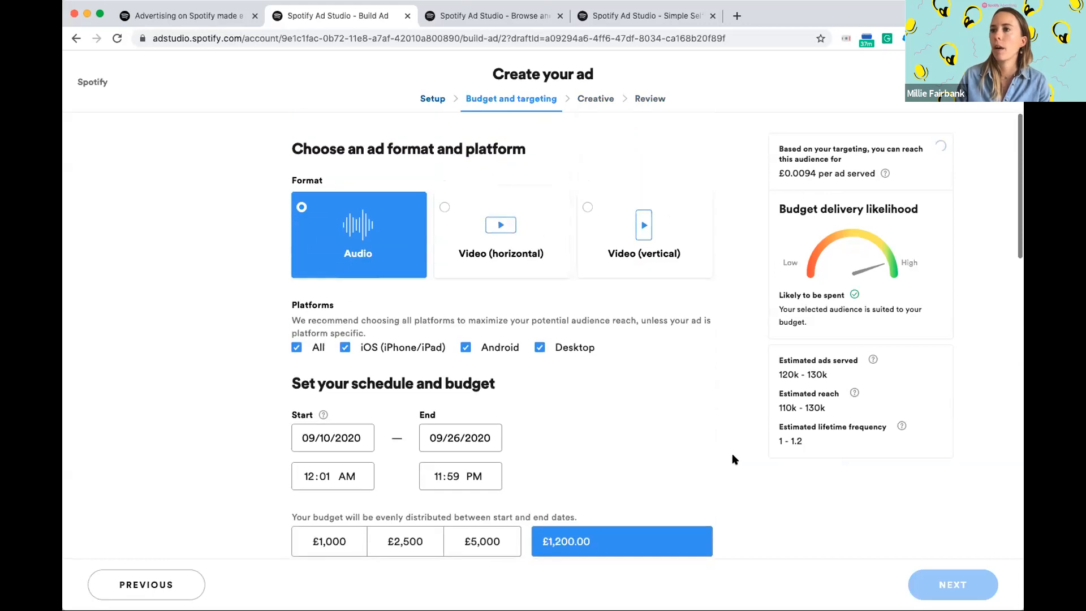
{"action": "scroll", "coordinate": [731, 448], "scroll_direction": "down", "scroll_amount": 5}
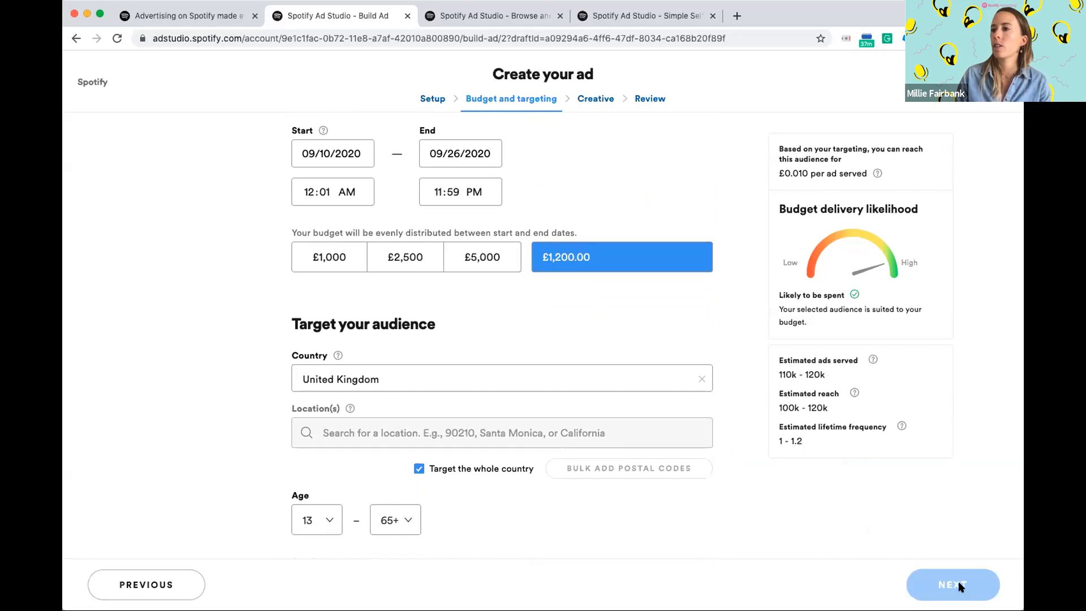
{"action": "scroll", "coordinate": [783, 499], "scroll_direction": "down", "scroll_amount": 2}
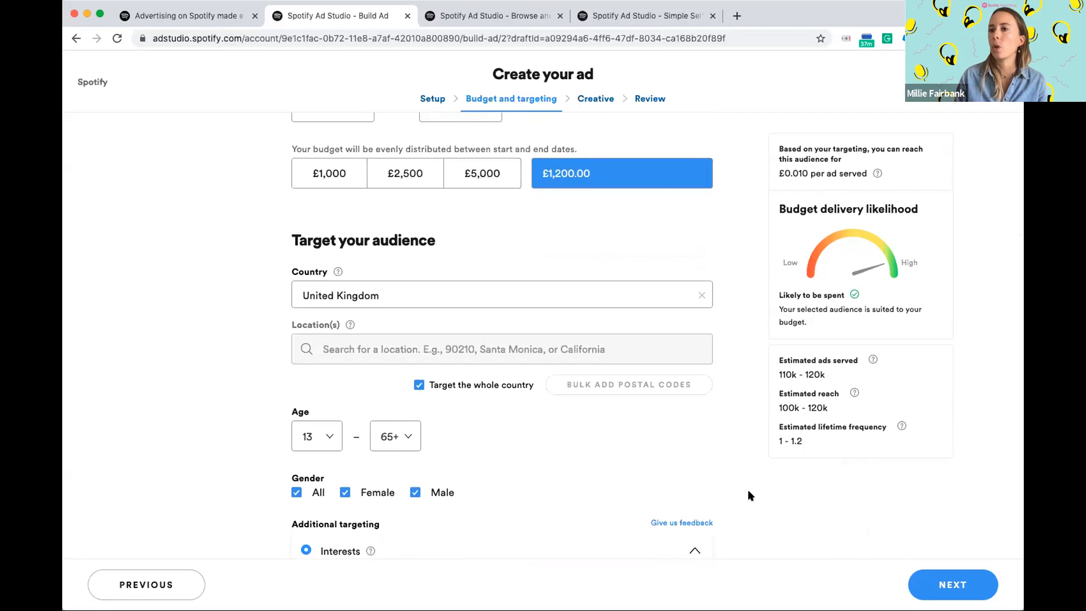
{"action": "scroll", "coordinate": [722, 492], "scroll_direction": "down", "scroll_amount": 2}
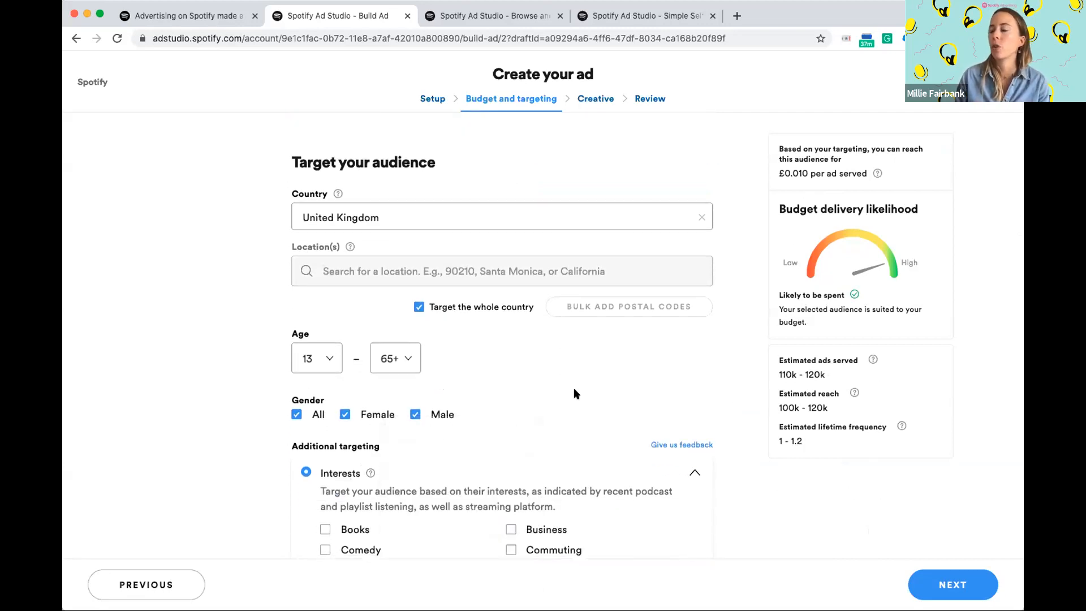
{"action": "scroll", "coordinate": [574, 388], "scroll_direction": "down", "scroll_amount": 2}
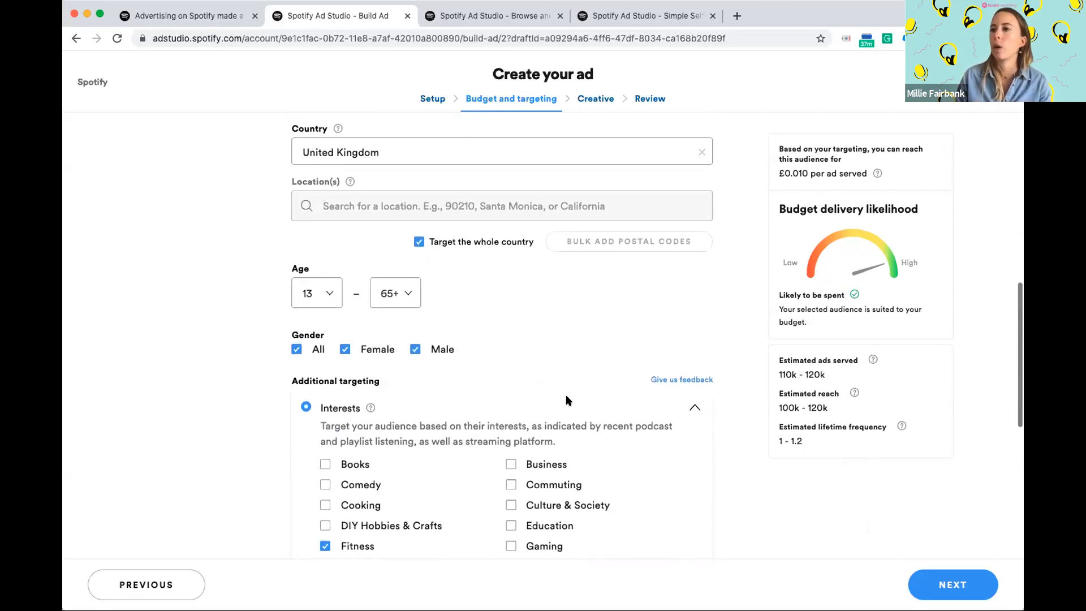
{"action": "left_click", "coordinate": [969, 582]}
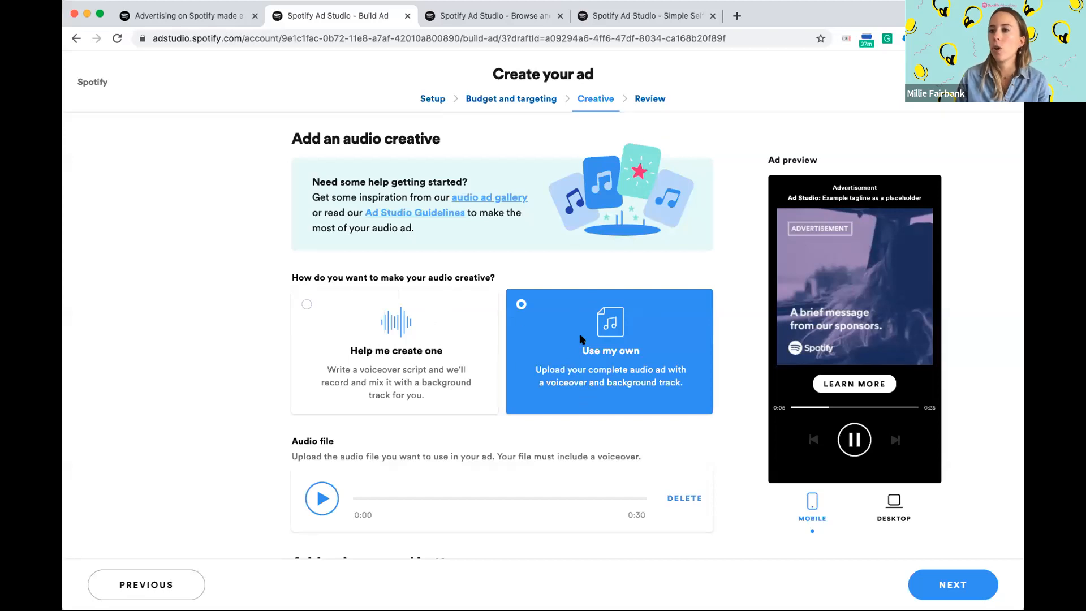
Step: Review the audio creative, image and call-to-action settings, and show the ad preview for desktop
{"action": "scroll", "coordinate": [579, 338], "scroll_direction": "down", "scroll_amount": 2}
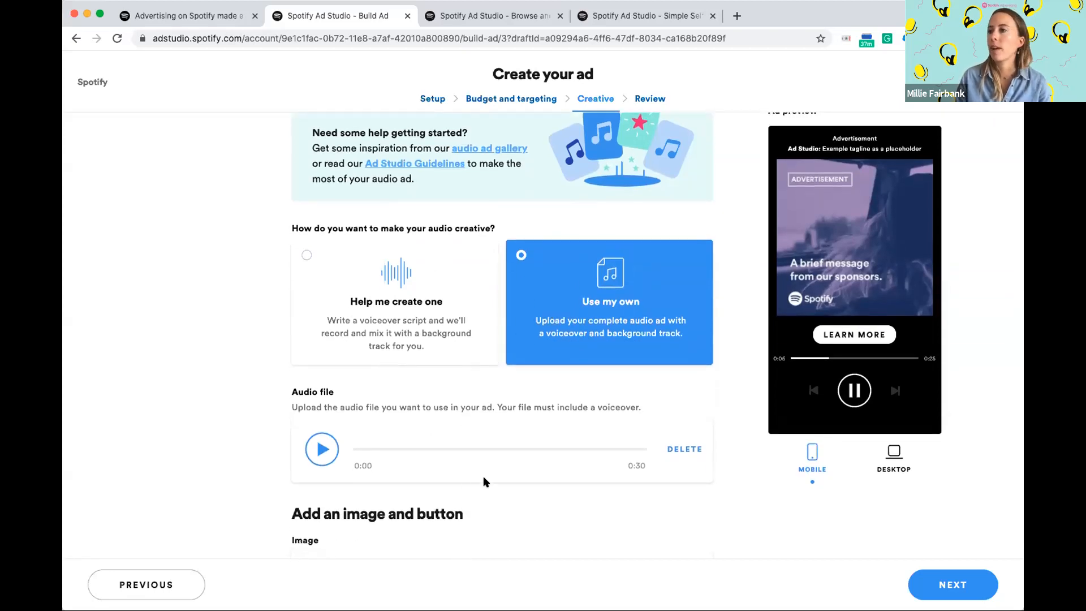
{"action": "scroll", "coordinate": [483, 476], "scroll_direction": "down", "scroll_amount": 2}
{"action": "scroll", "coordinate": [351, 405], "scroll_direction": "down", "scroll_amount": 3}
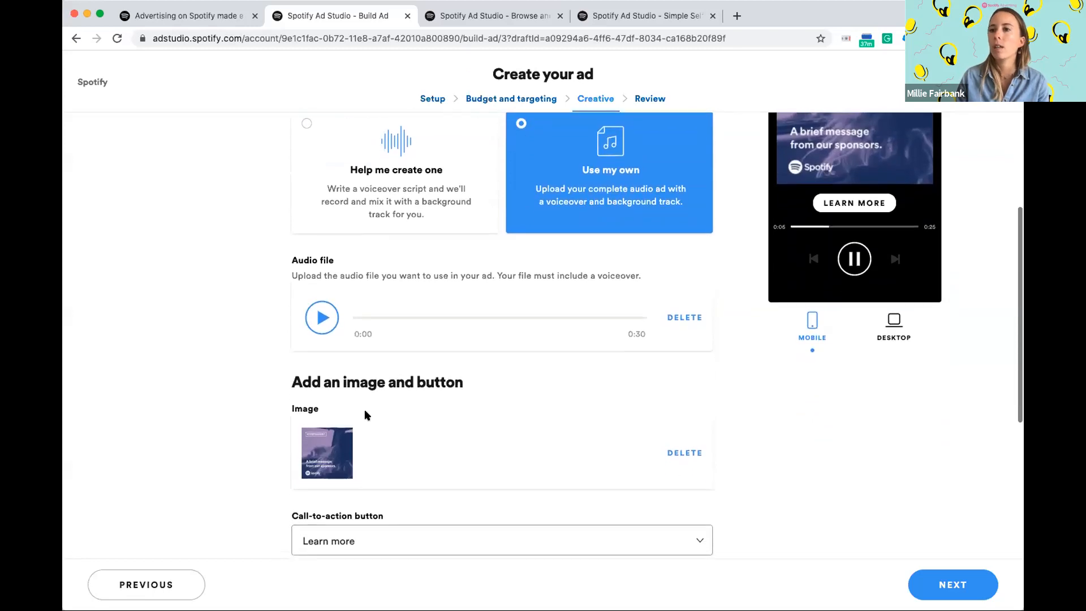
{"action": "scroll", "coordinate": [362, 419], "scroll_direction": "down", "scroll_amount": 1}
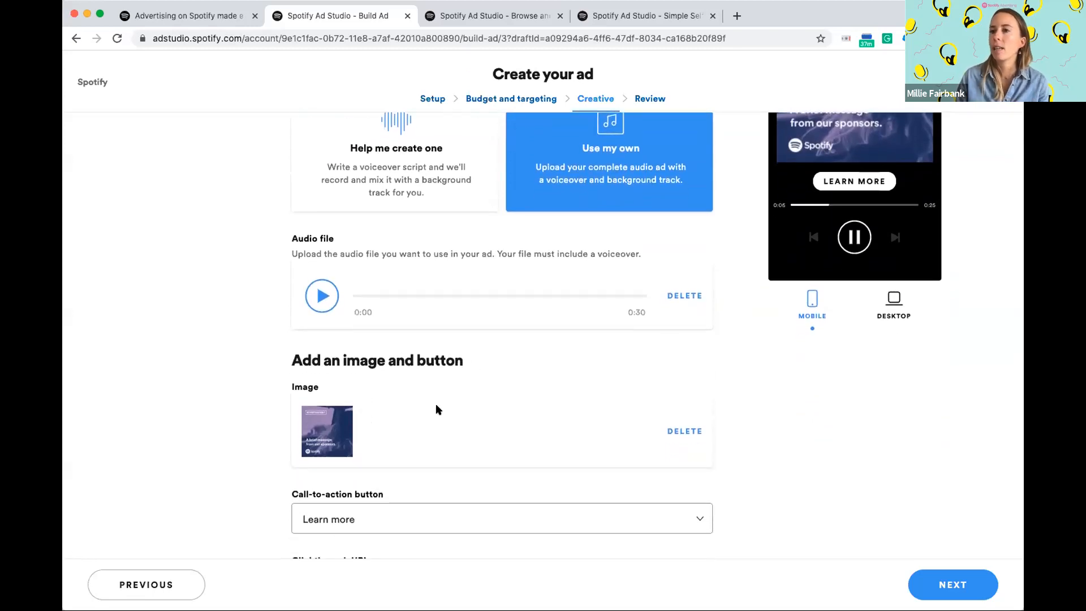
{"action": "scroll", "coordinate": [435, 409], "scroll_direction": "down", "scroll_amount": 3}
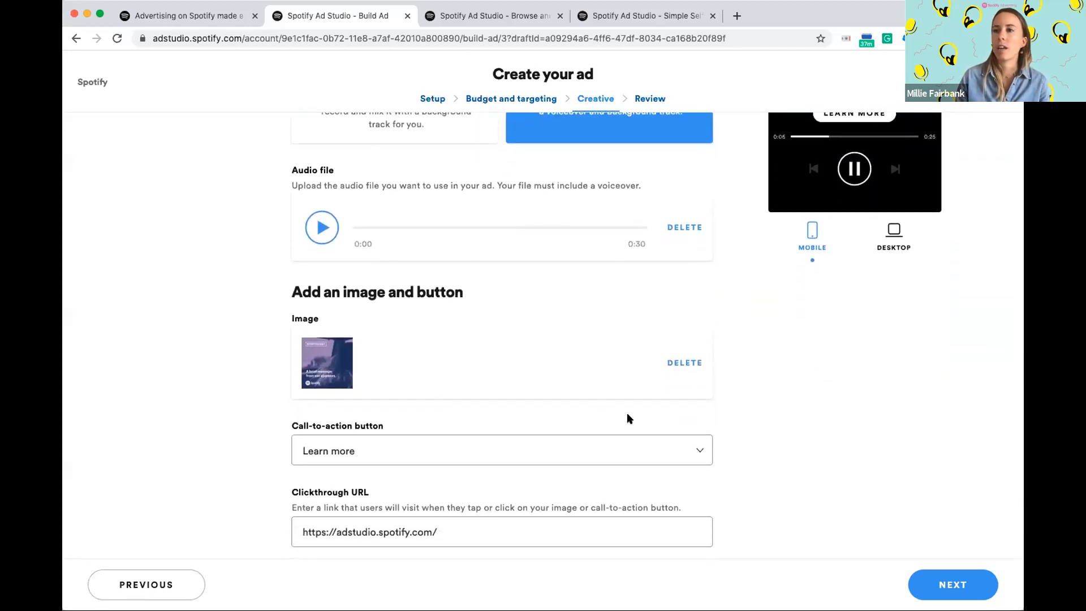
{"action": "scroll", "coordinate": [629, 419], "scroll_direction": "up", "scroll_amount": 3}
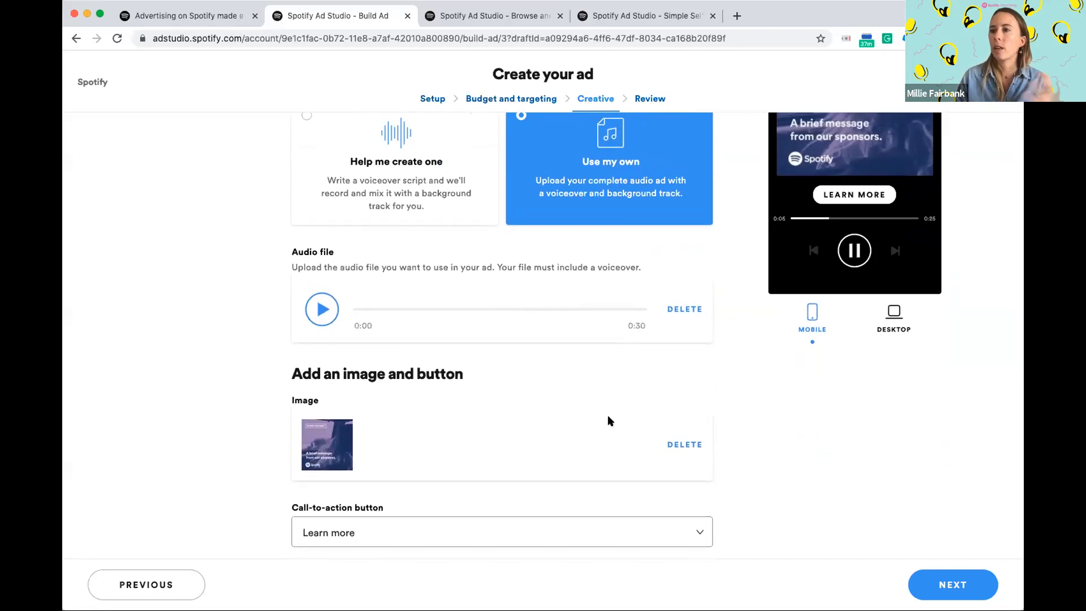
{"action": "scroll", "coordinate": [856, 333], "scroll_direction": "up", "scroll_amount": 3}
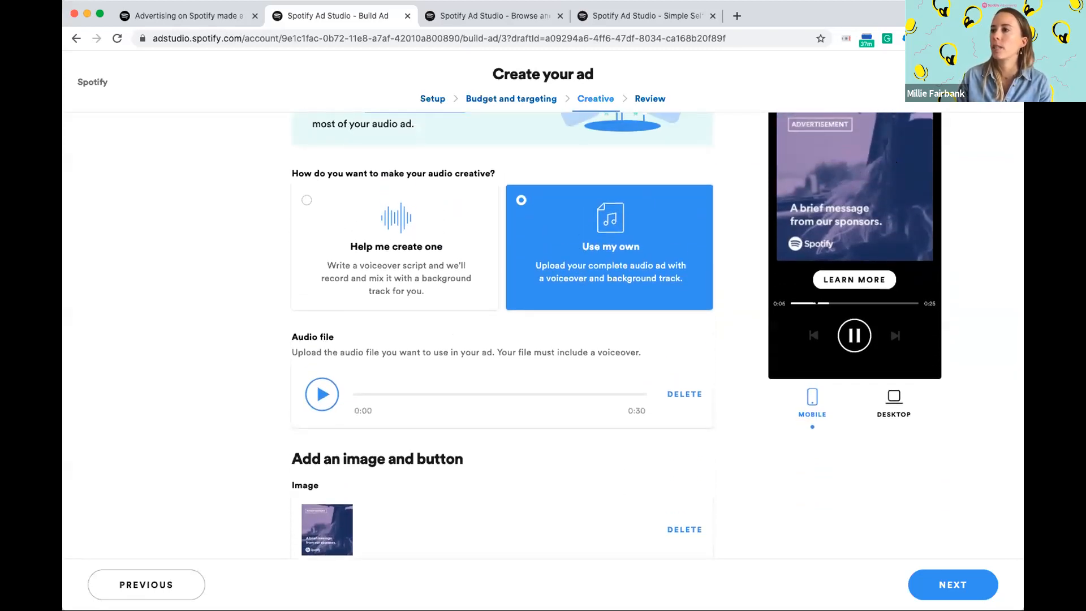
{"action": "scroll", "coordinate": [754, 224], "scroll_direction": "up", "scroll_amount": 3}
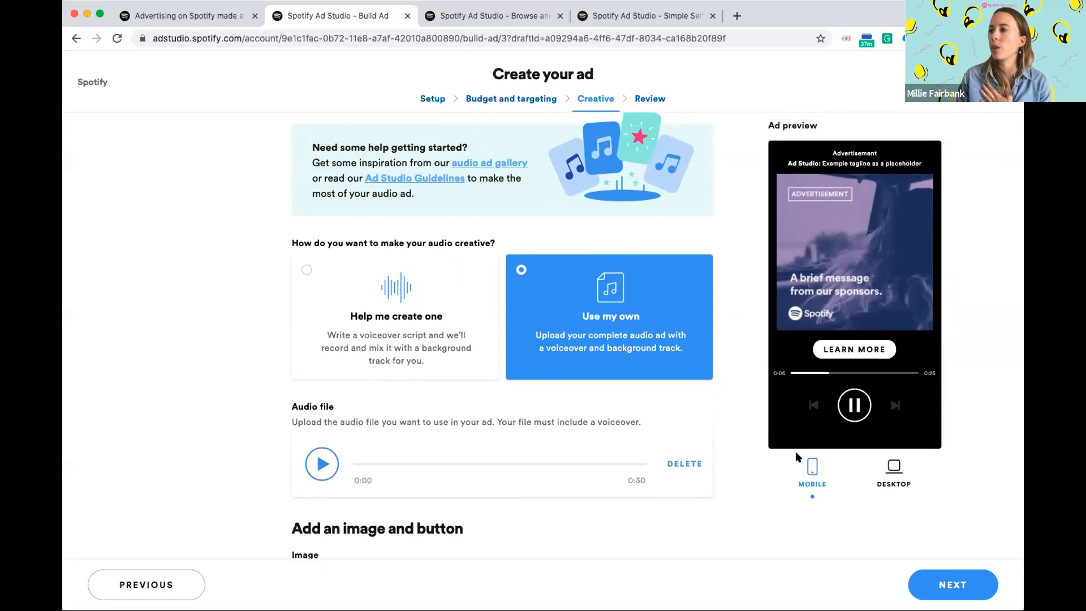
{"action": "left_click", "coordinate": [897, 474]}
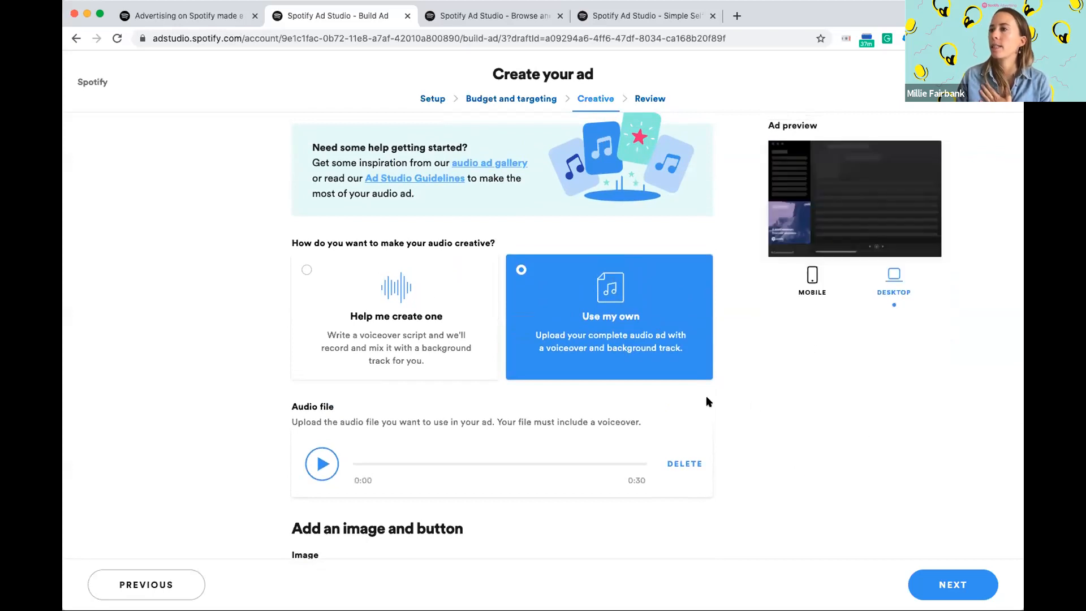
Step: Examine the available call-to-action button options and the clickthrough URL, advertiser name and tagline fields
{"action": "scroll", "coordinate": [690, 398], "scroll_direction": "down", "scroll_amount": 2}
{"action": "scroll", "coordinate": [690, 402], "scroll_direction": "down", "scroll_amount": 7}
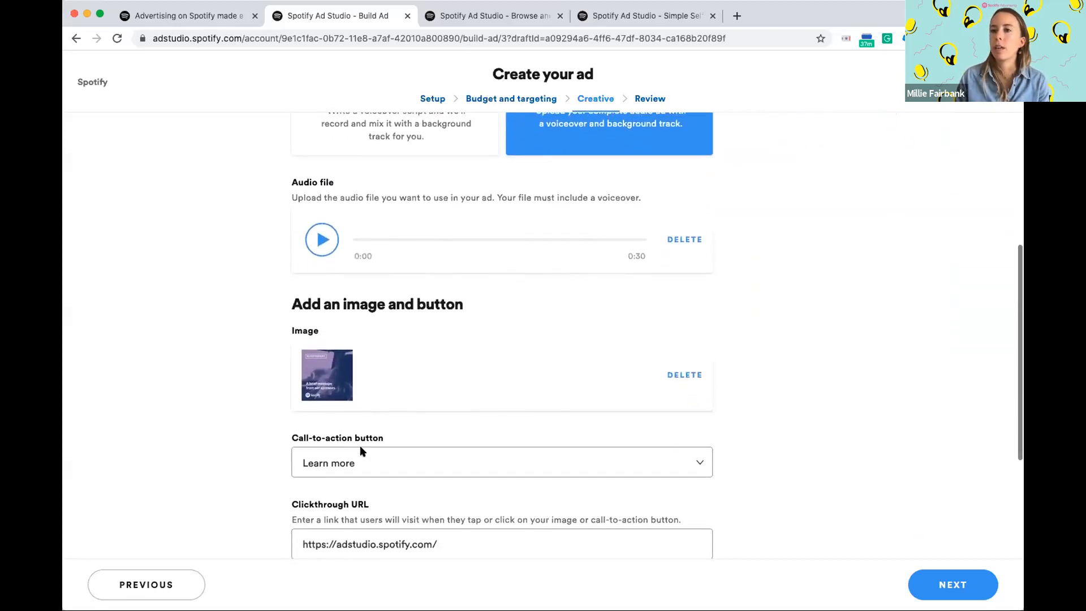
{"action": "left_click", "coordinate": [361, 449]}
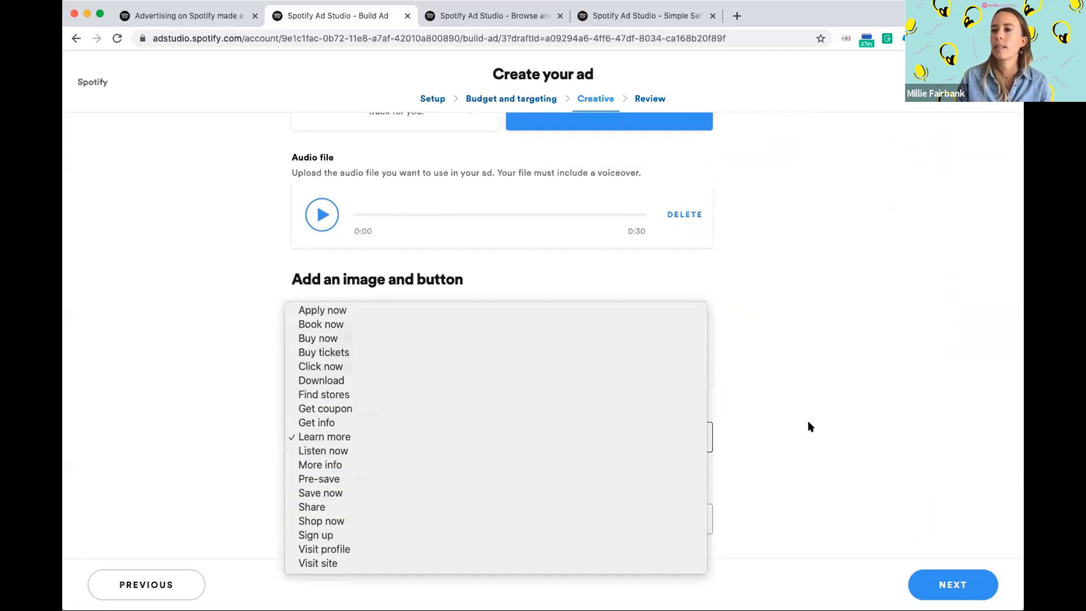
{"action": "left_click", "coordinate": [769, 433]}
{"action": "scroll", "coordinate": [768, 435], "scroll_direction": "down", "scroll_amount": 2}
{"action": "scroll", "coordinate": [475, 472], "scroll_direction": "down", "scroll_amount": 2}
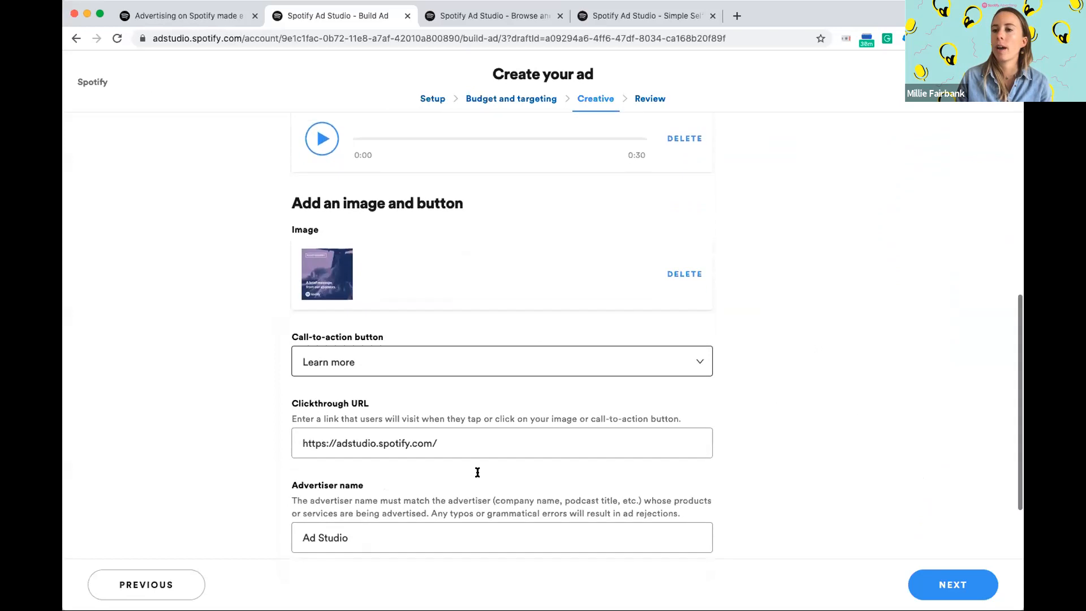
{"action": "scroll", "coordinate": [452, 478], "scroll_direction": "down", "scroll_amount": 1}
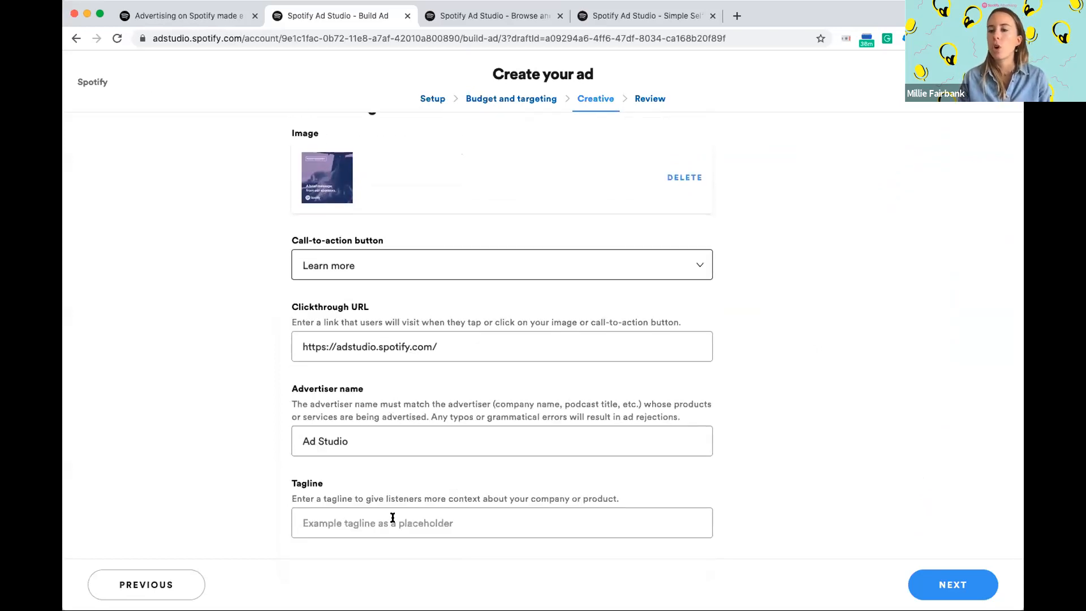
{"action": "scroll", "coordinate": [406, 512], "scroll_direction": "up", "scroll_amount": 6}
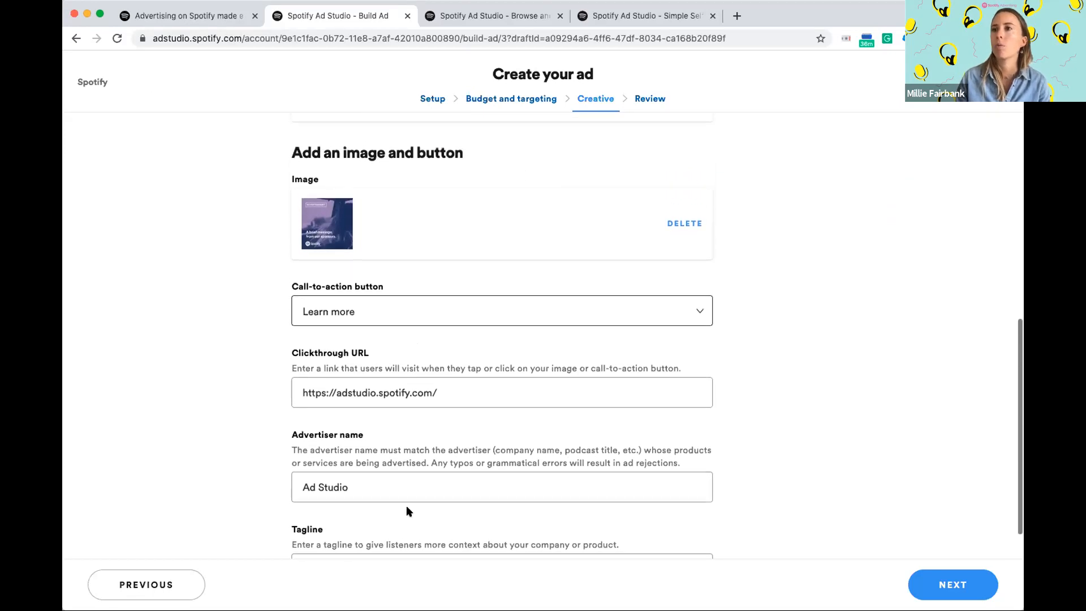
{"action": "scroll", "coordinate": [406, 511], "scroll_direction": "up", "scroll_amount": 1}
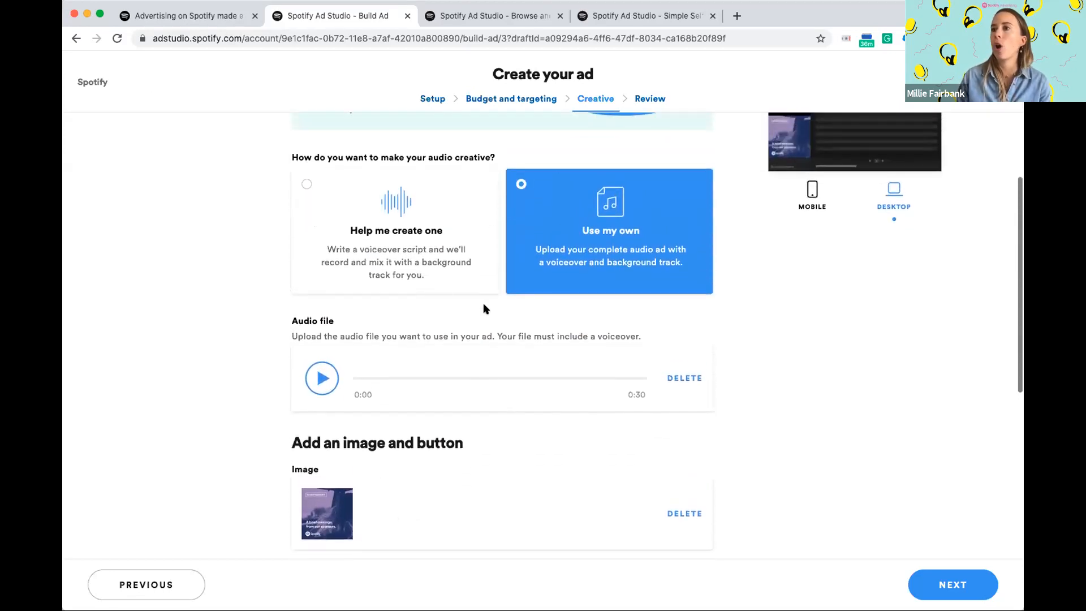
Step: Set the audio creative to Help me create one, and preview a library background track without adding any
{"action": "left_click", "coordinate": [394, 262]}
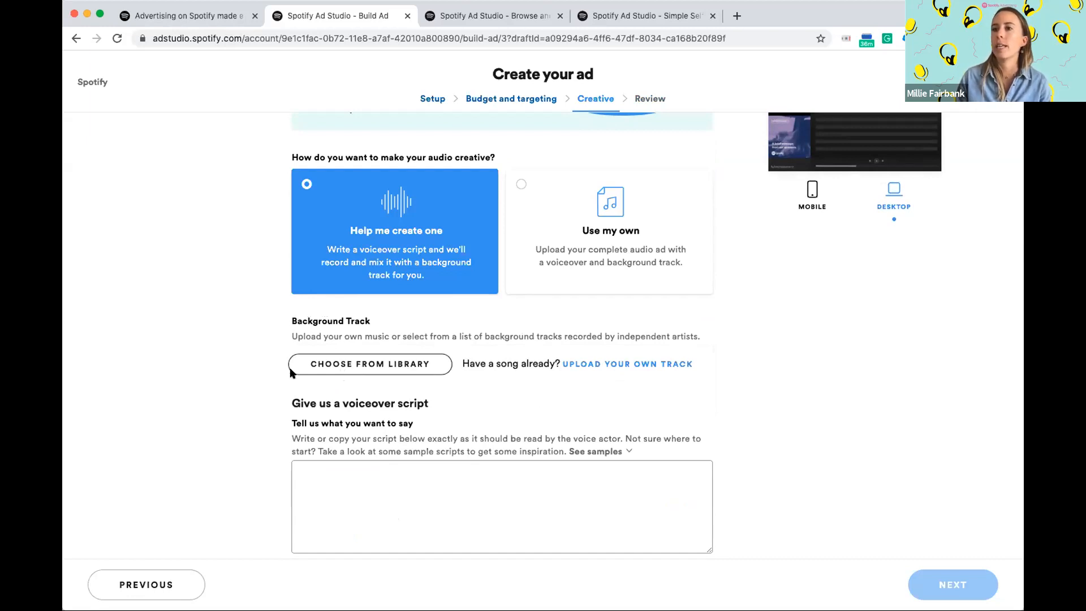
{"action": "left_click", "coordinate": [365, 365]}
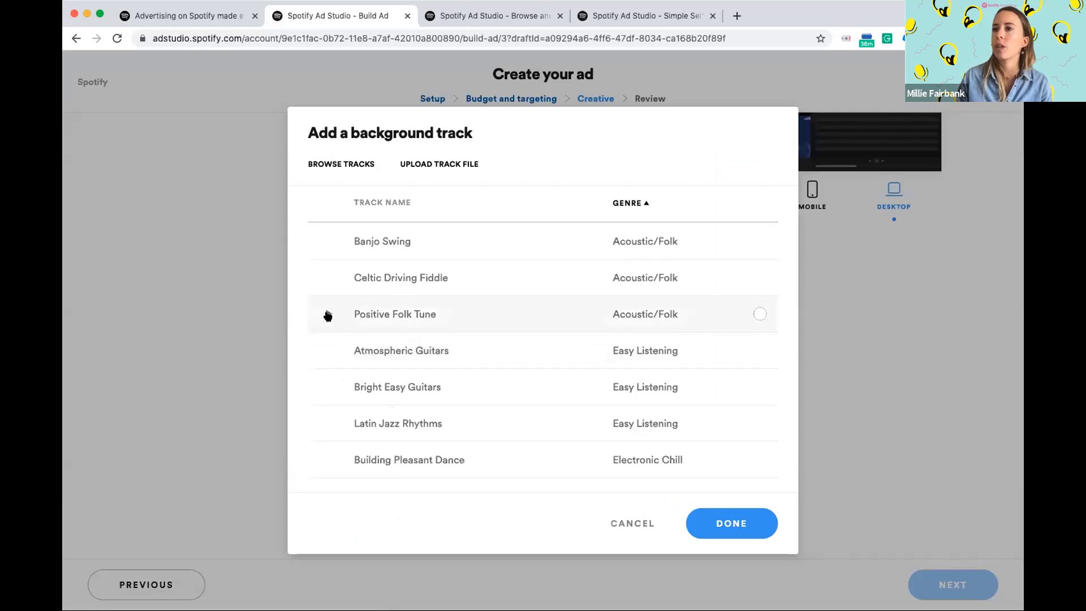
{"action": "scroll", "coordinate": [355, 306], "scroll_direction": "down", "scroll_amount": 2}
{"action": "scroll", "coordinate": [355, 306], "scroll_direction": "down", "scroll_amount": 3}
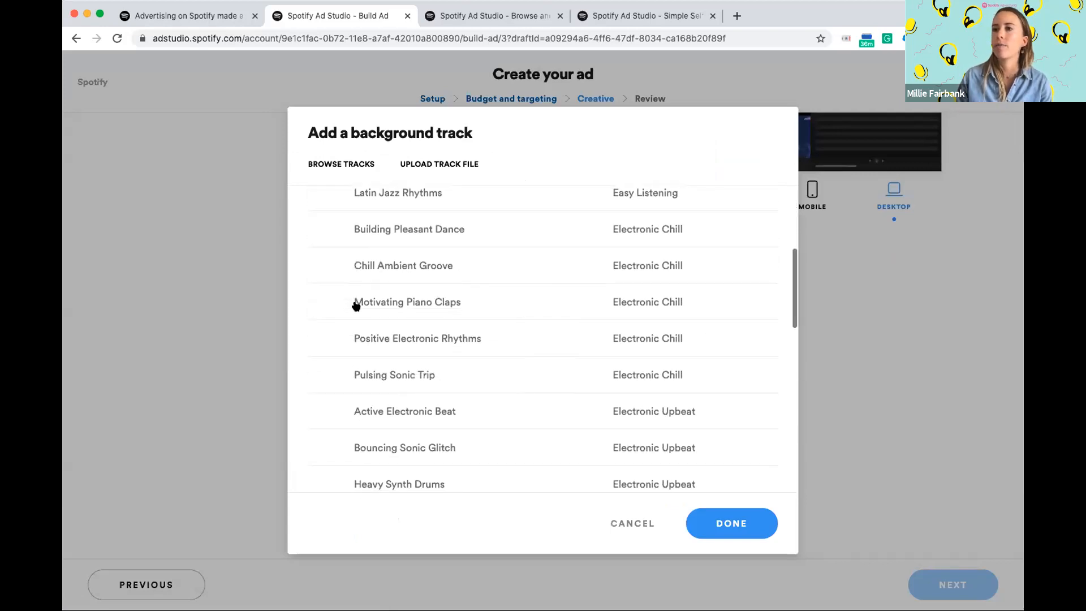
{"action": "scroll", "coordinate": [356, 306], "scroll_direction": "up", "scroll_amount": 1}
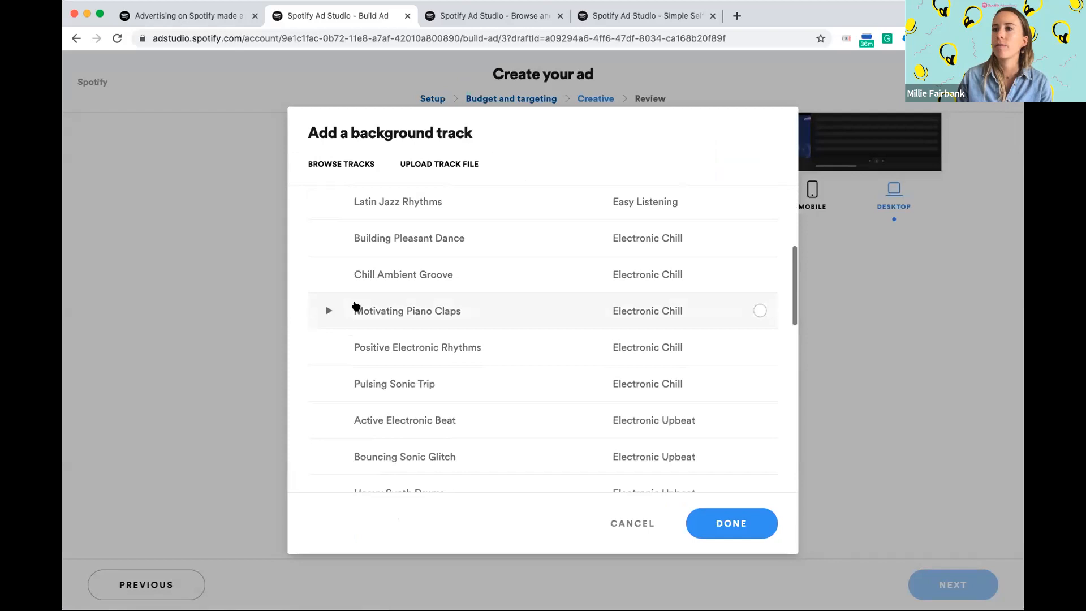
{"action": "scroll", "coordinate": [355, 306], "scroll_direction": "up", "scroll_amount": 4}
{"action": "left_click", "coordinate": [328, 313]}
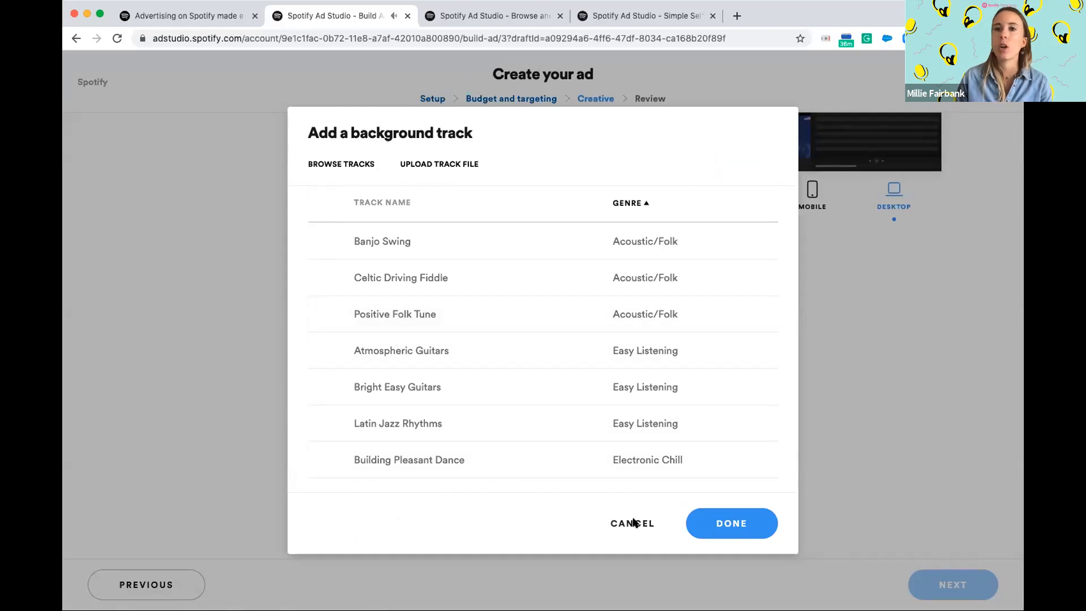
{"action": "left_click", "coordinate": [453, 170]}
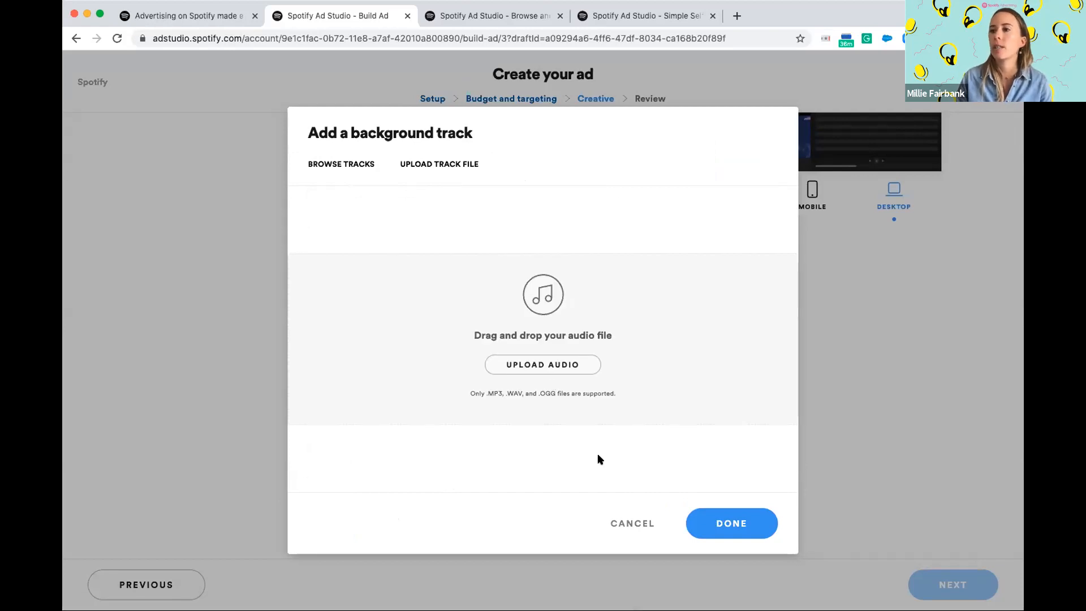
{"action": "left_click", "coordinate": [627, 524]}
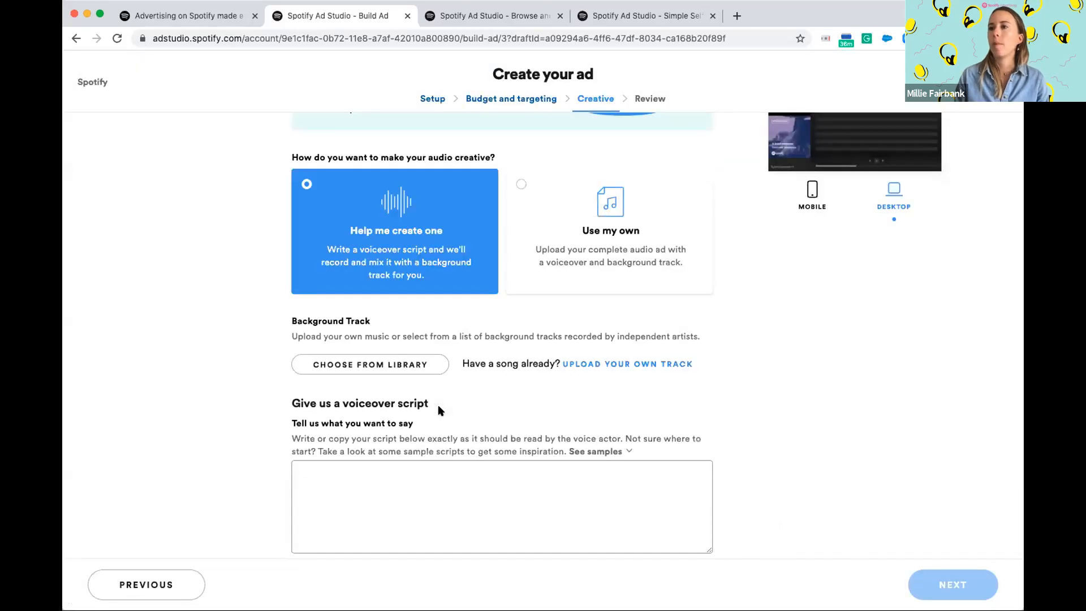
Step: Set the voiceover language to English - England and the voice profile to Female | Young adult
{"action": "scroll", "coordinate": [396, 407], "scroll_direction": "down", "scroll_amount": 2}
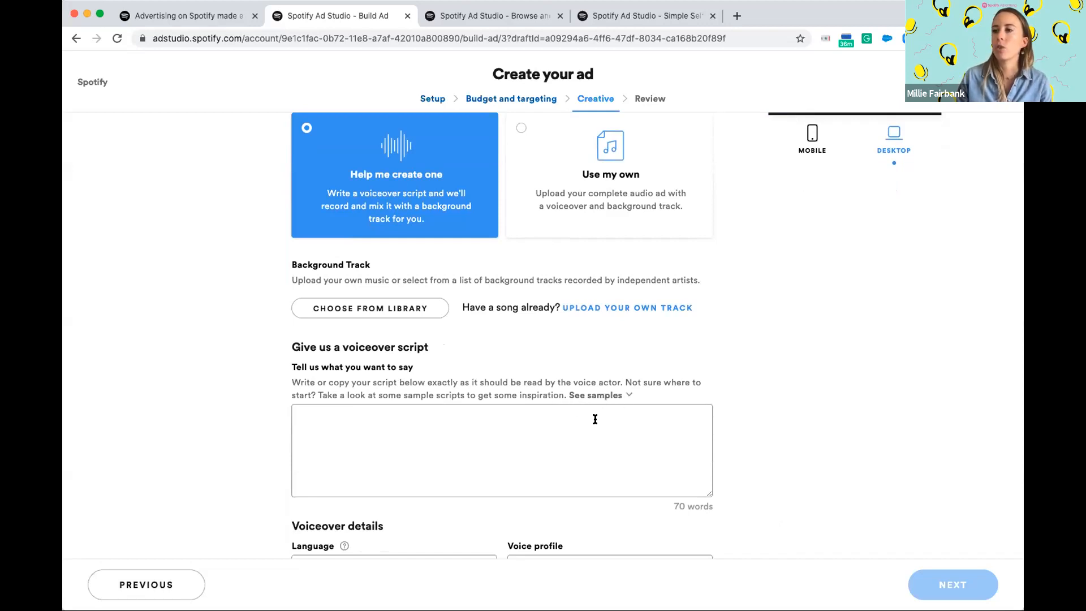
{"action": "scroll", "coordinate": [592, 417], "scroll_direction": "down", "scroll_amount": 3}
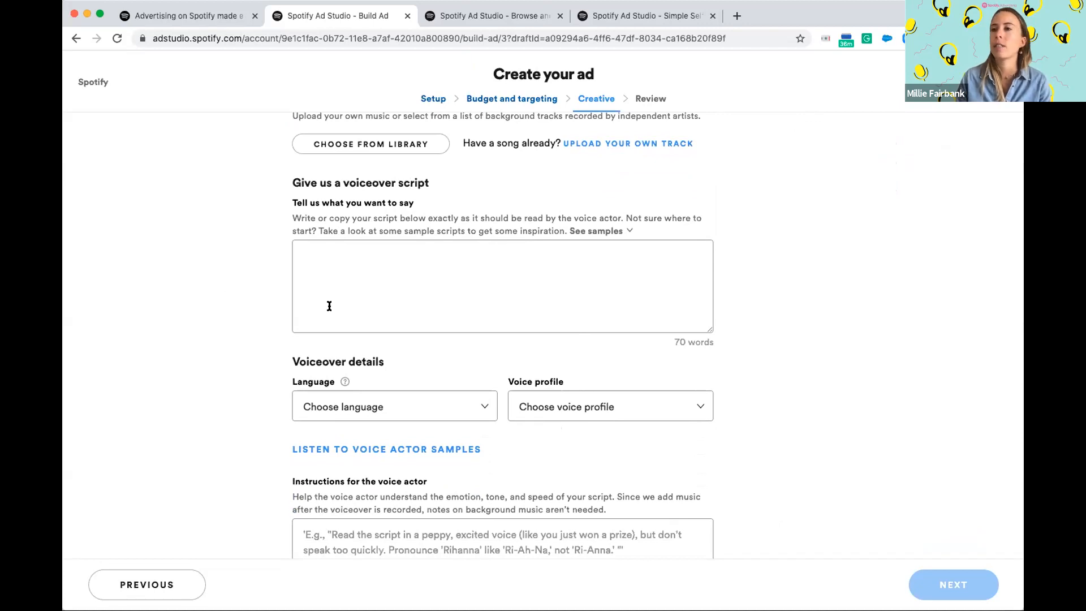
{"action": "scroll", "coordinate": [329, 363], "scroll_direction": "down", "scroll_amount": 1}
{"action": "left_click", "coordinate": [329, 363]}
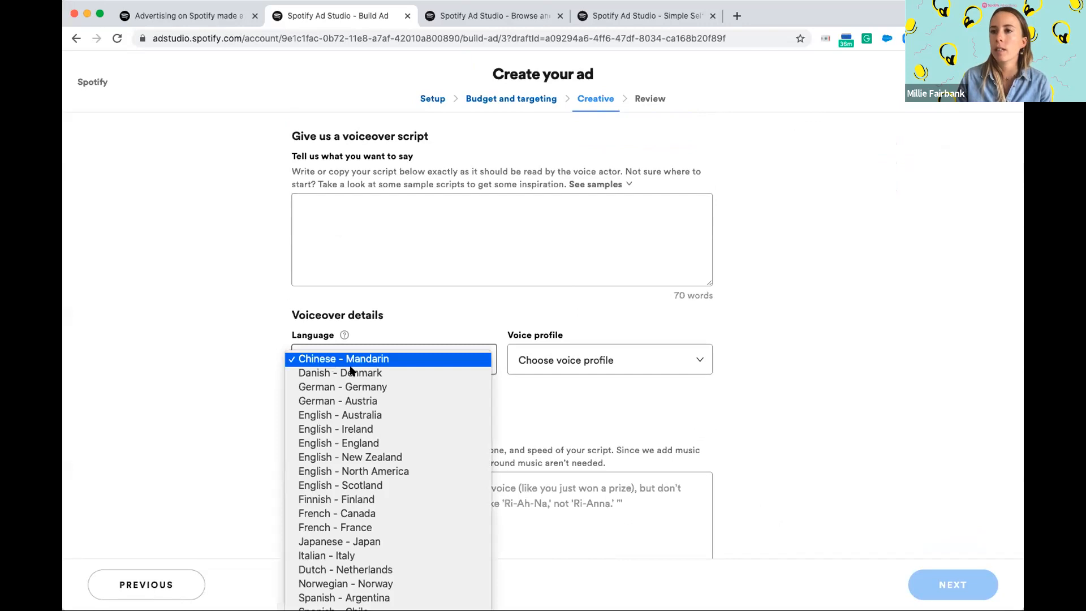
{"action": "left_click", "coordinate": [402, 443]}
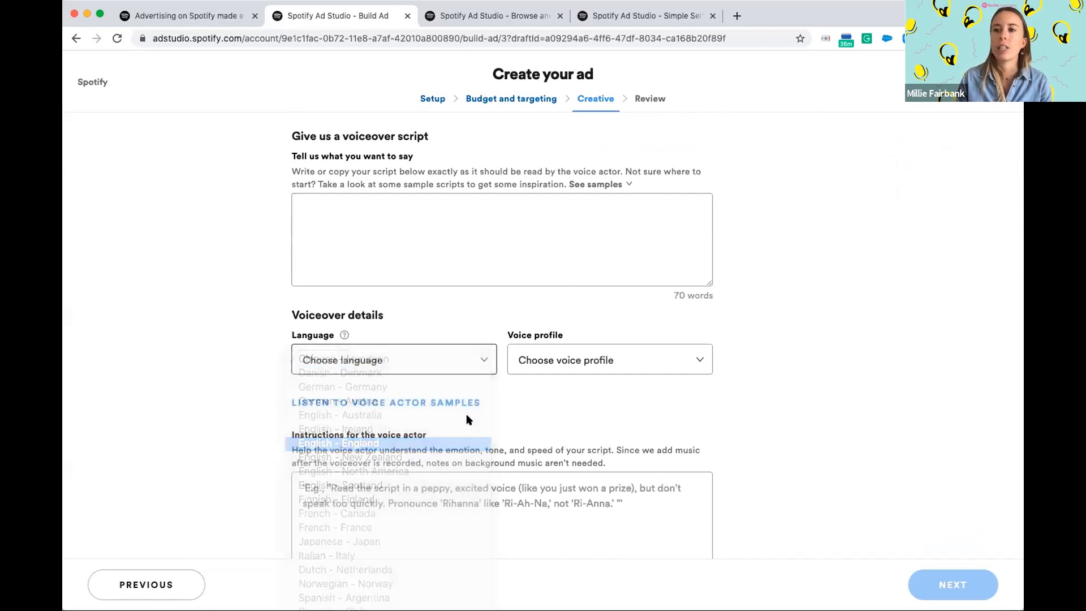
{"action": "left_click", "coordinate": [586, 361]}
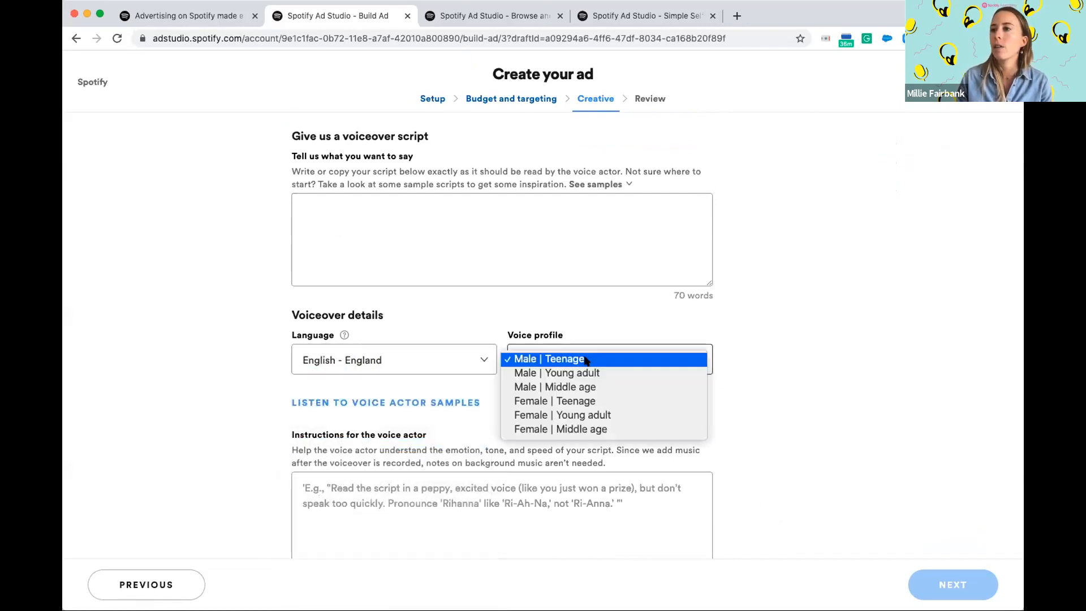
{"action": "left_click", "coordinate": [600, 418]}
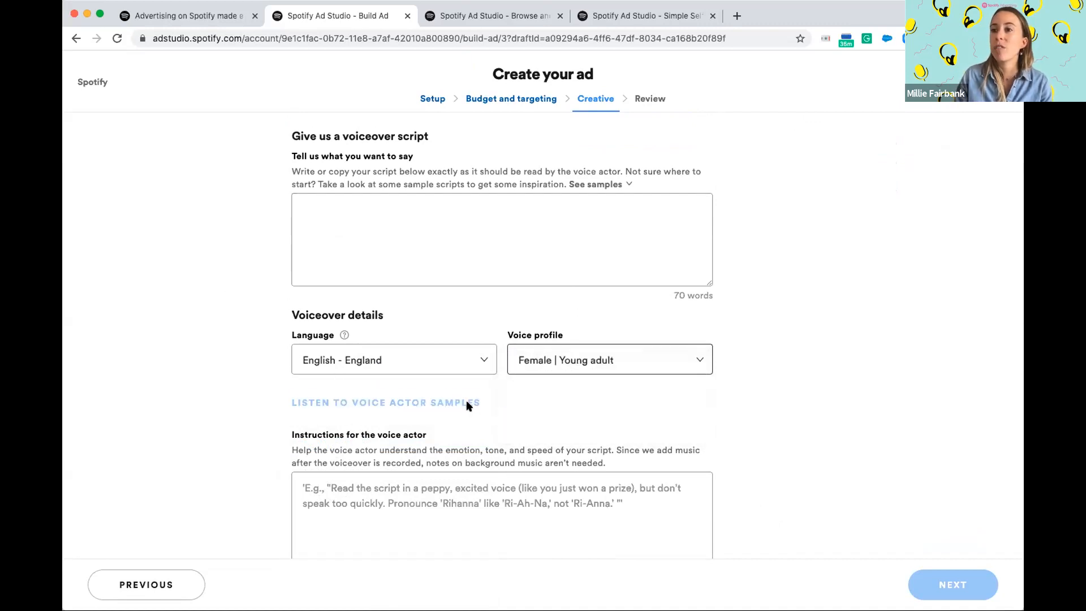
Step: Listen to the female Young adult sample in the voice profile examples and close the examples
{"action": "scroll", "coordinate": [466, 400], "scroll_direction": "down", "scroll_amount": 1}
{"action": "left_click", "coordinate": [442, 389]}
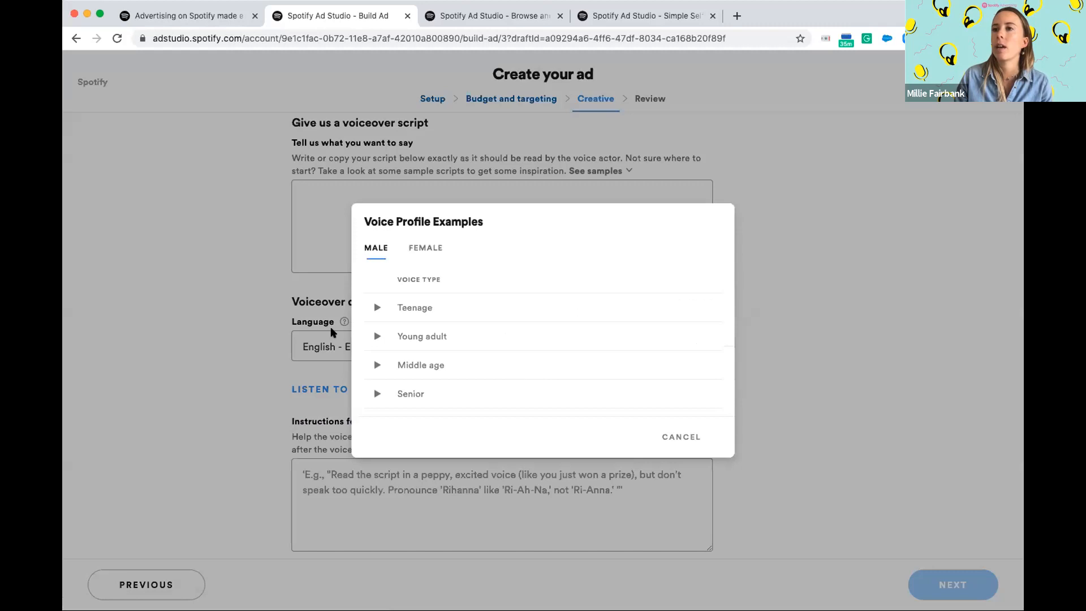
{"action": "left_click", "coordinate": [427, 245]}
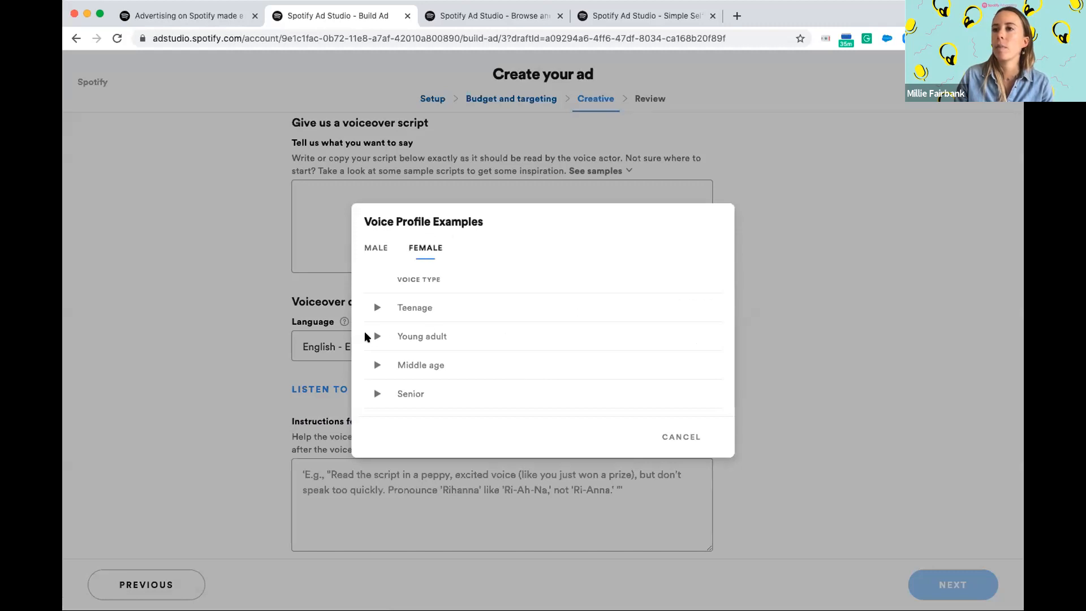
{"action": "left_click", "coordinate": [376, 338]}
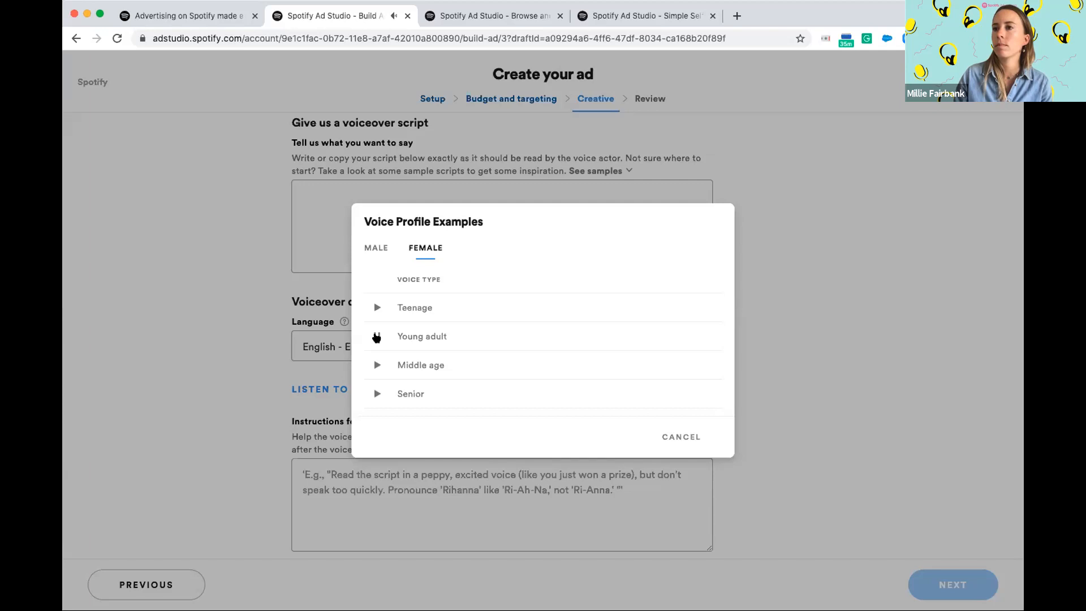
{"action": "left_click", "coordinate": [687, 438]}
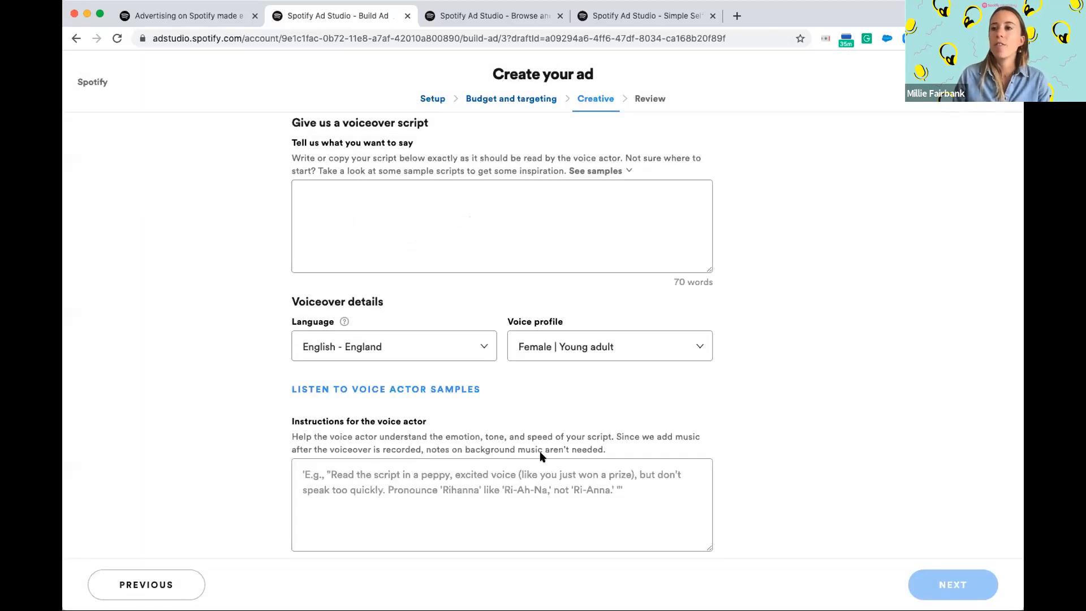
Step: Examine the voice actor instructions field, the ad image and button settings, and the voiceover script section
{"action": "scroll", "coordinate": [541, 453], "scroll_direction": "down", "scroll_amount": 2}
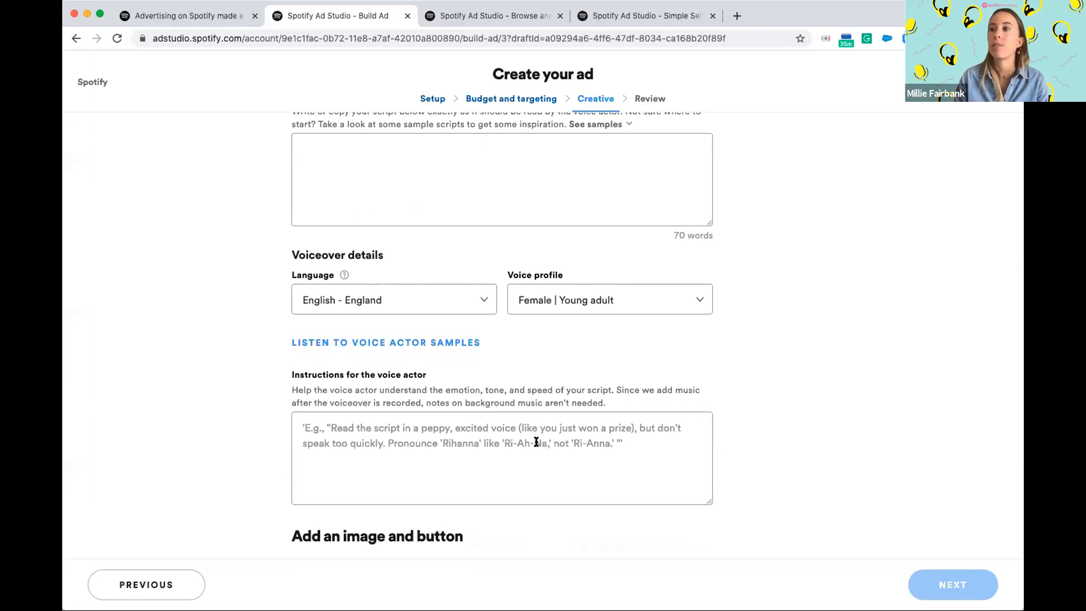
{"action": "scroll", "coordinate": [536, 443], "scroll_direction": "down", "scroll_amount": 1}
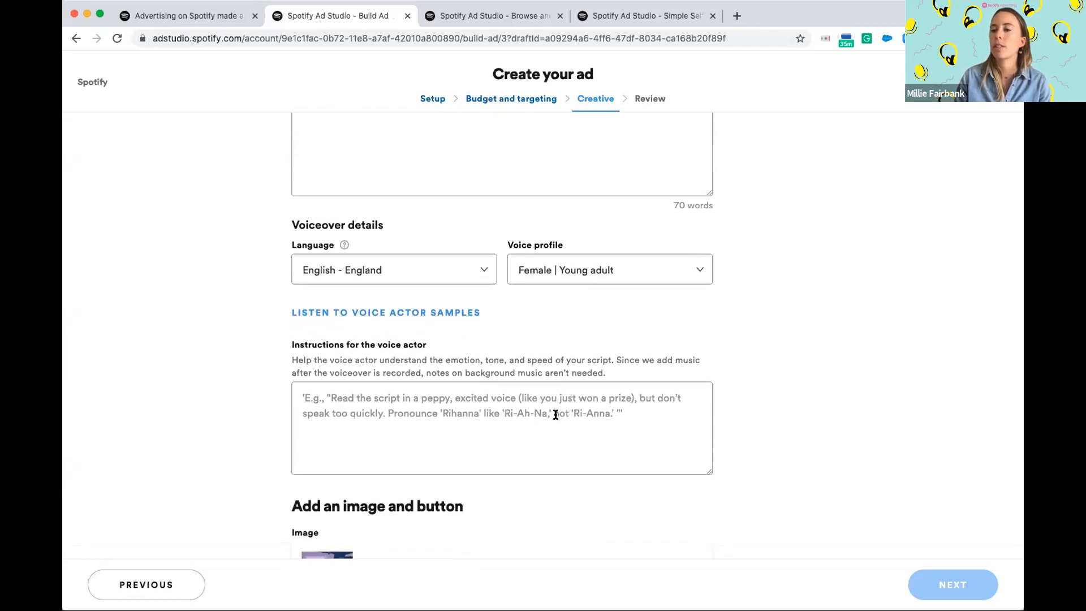
{"action": "scroll", "coordinate": [555, 415], "scroll_direction": "down", "scroll_amount": 4}
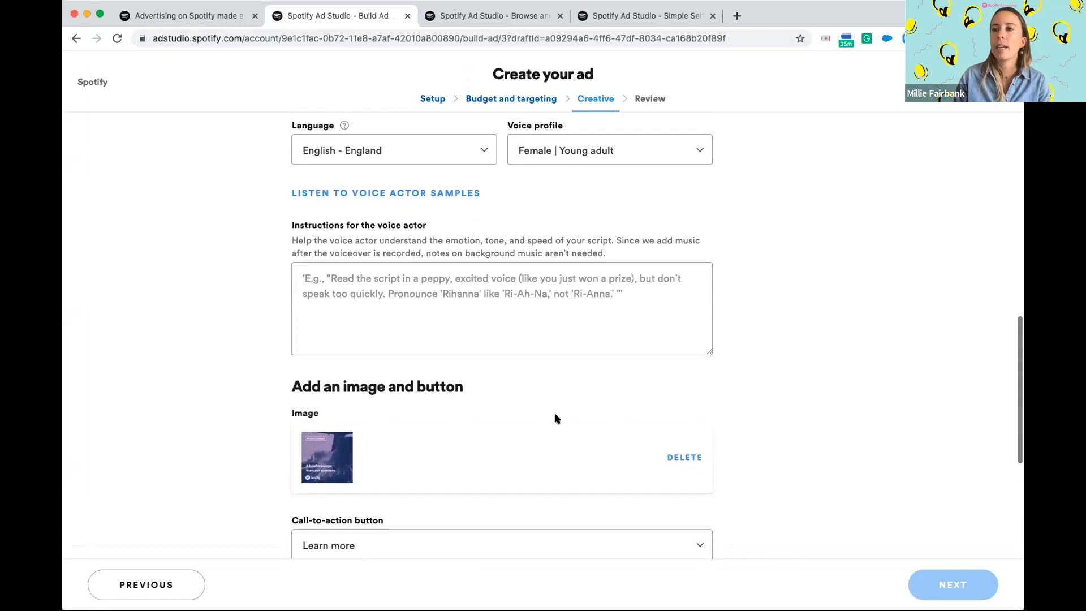
{"action": "scroll", "coordinate": [461, 436], "scroll_direction": "down", "scroll_amount": 3}
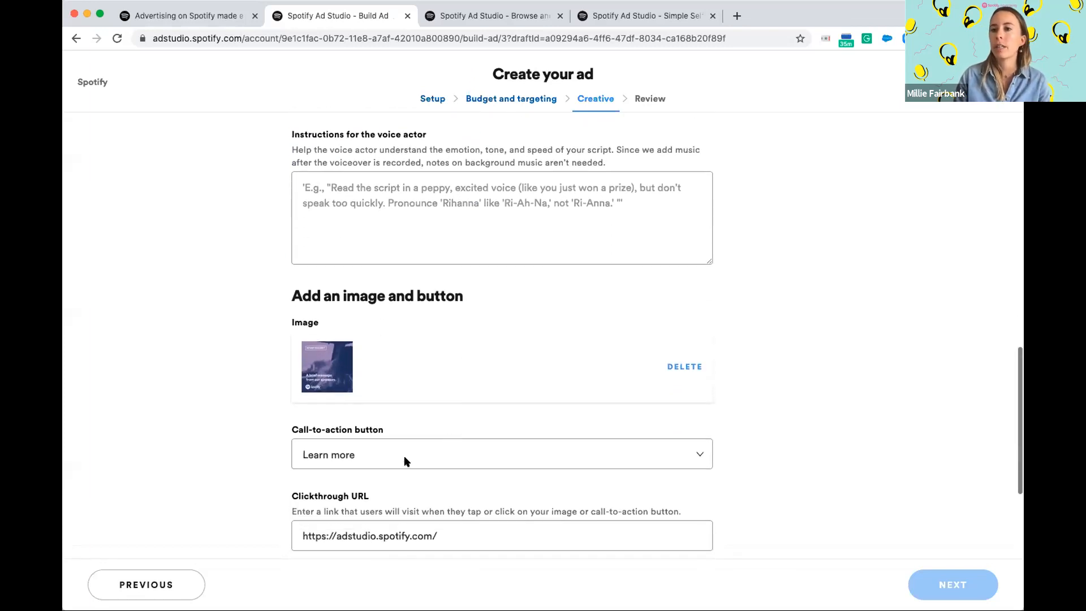
{"action": "scroll", "coordinate": [422, 436], "scroll_direction": "down", "scroll_amount": 3}
{"action": "scroll", "coordinate": [419, 437], "scroll_direction": "down", "scroll_amount": 3}
{"action": "scroll", "coordinate": [475, 470], "scroll_direction": "up", "scroll_amount": 13}
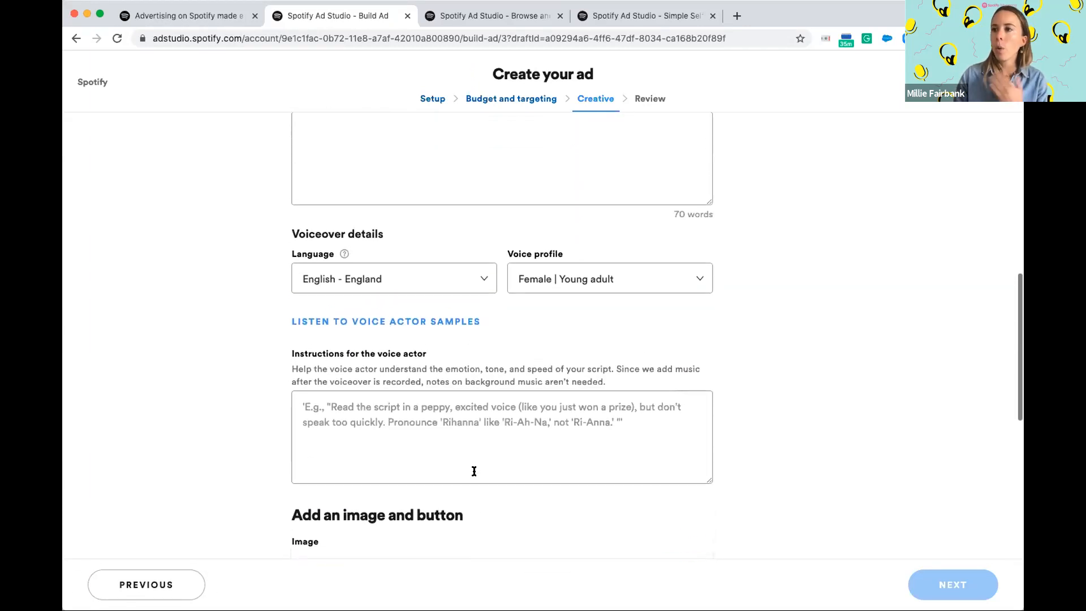
{"action": "scroll", "coordinate": [474, 471], "scroll_direction": "up", "scroll_amount": 1}
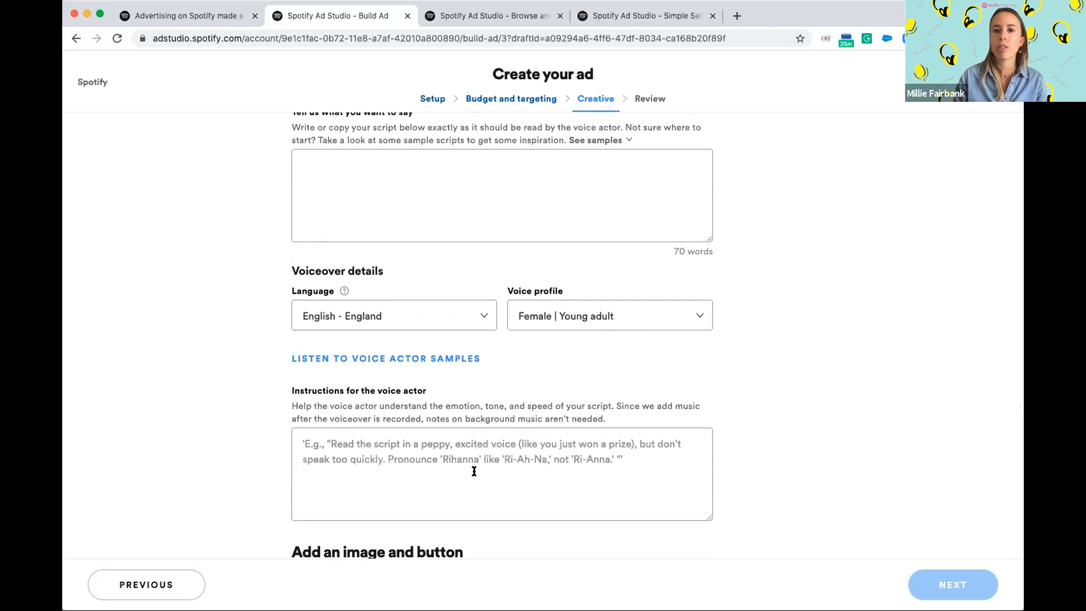
{"action": "scroll", "coordinate": [474, 469], "scroll_direction": "up", "scroll_amount": 2}
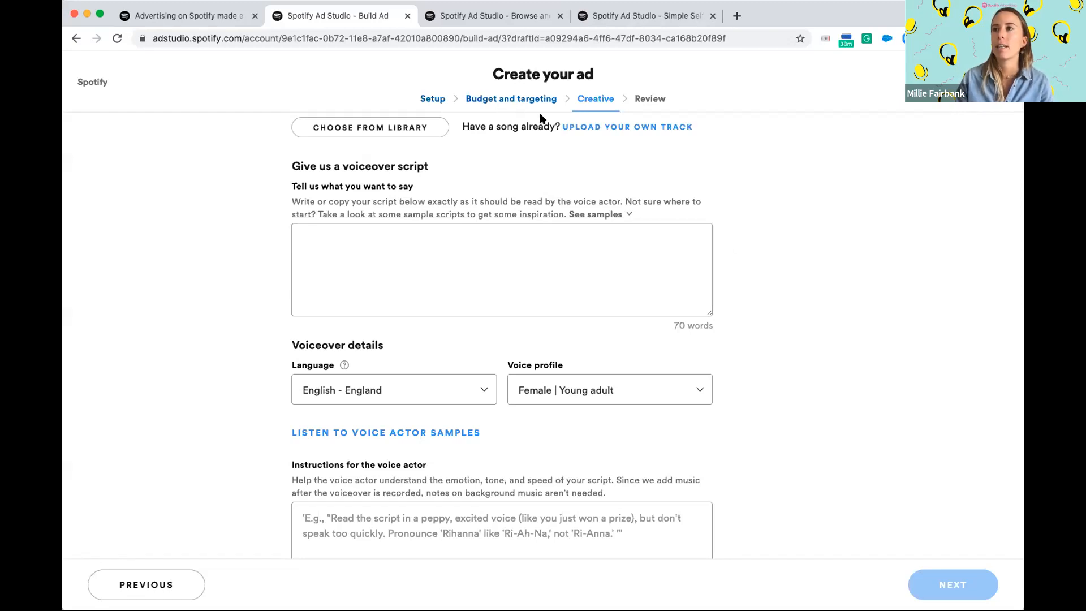
{"action": "scroll", "coordinate": [722, 274], "scroll_direction": "down", "scroll_amount": 3}
{"action": "scroll", "coordinate": [722, 276], "scroll_direction": "down", "scroll_amount": 2}
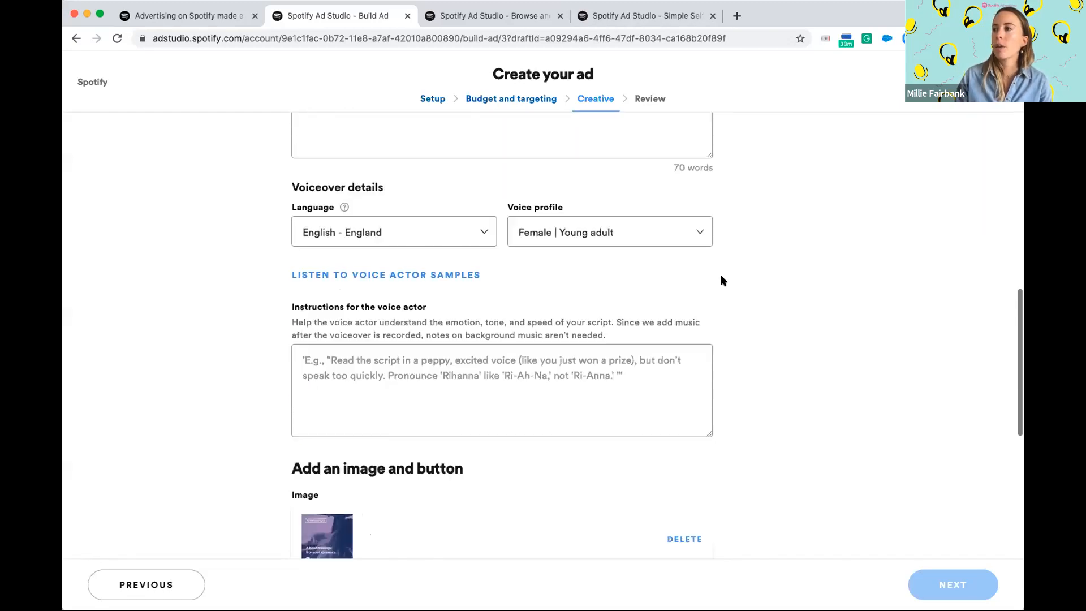
Step: Switch the audio creative to Use my own and continue to the Review stage
{"action": "scroll", "coordinate": [721, 274], "scroll_direction": "up", "scroll_amount": 8}
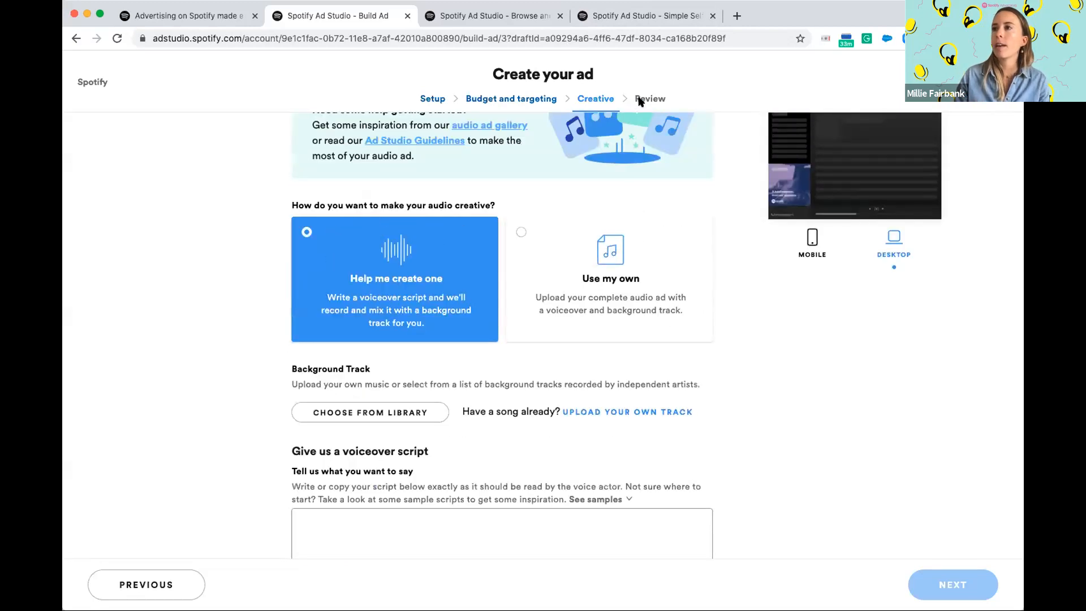
{"action": "scroll", "coordinate": [905, 433], "scroll_direction": "down", "scroll_amount": 6}
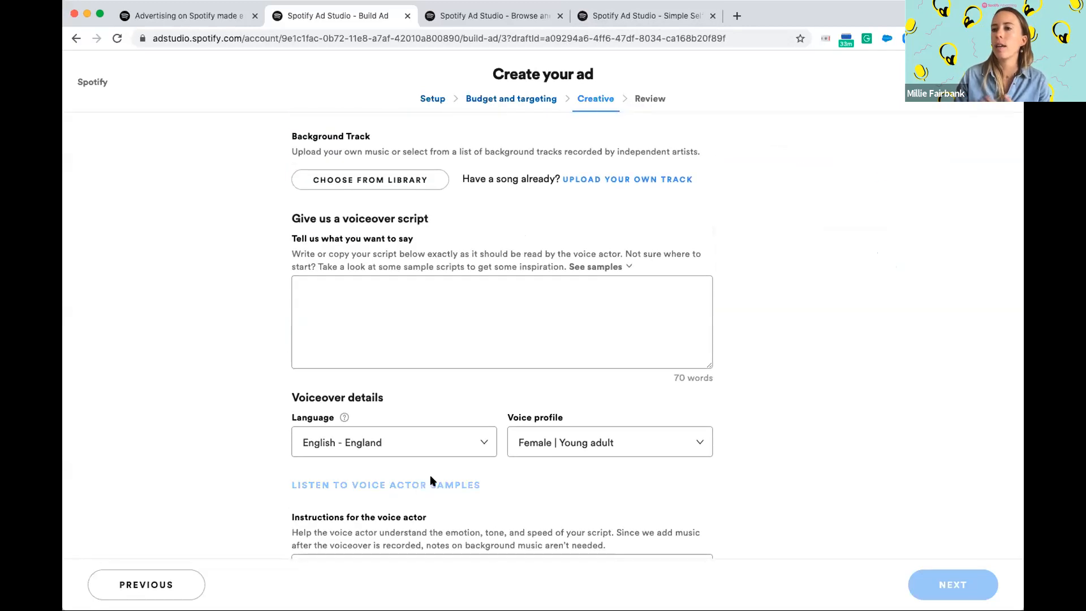
{"action": "scroll", "coordinate": [432, 541], "scroll_direction": "down", "scroll_amount": 2}
{"action": "scroll", "coordinate": [439, 475], "scroll_direction": "up", "scroll_amount": 4}
{"action": "scroll", "coordinate": [452, 429], "scroll_direction": "up", "scroll_amount": 3}
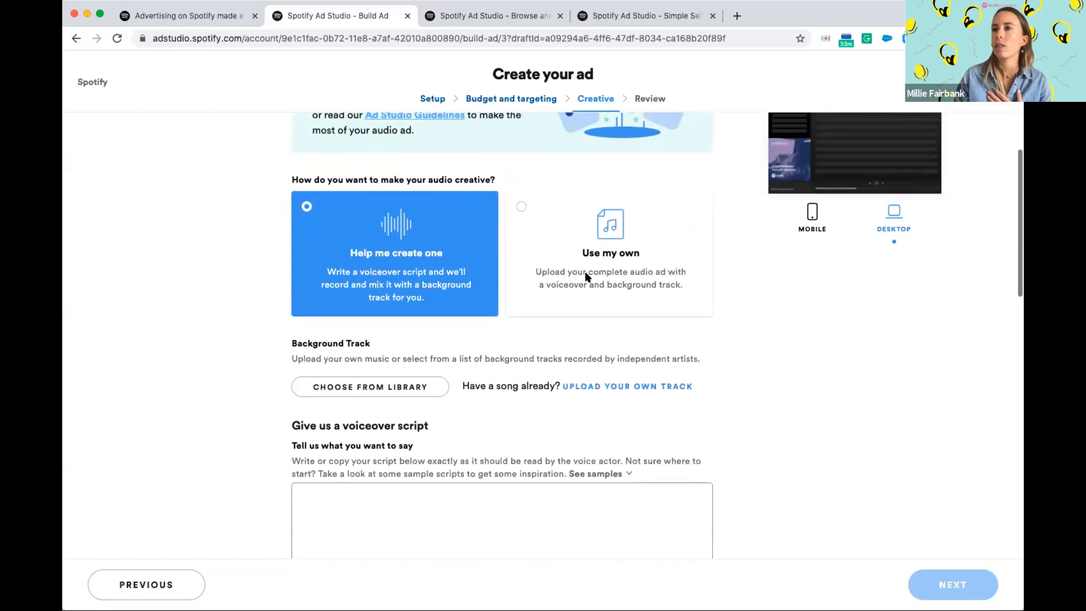
{"action": "left_click", "coordinate": [582, 274]}
{"action": "left_click", "coordinate": [936, 591]}
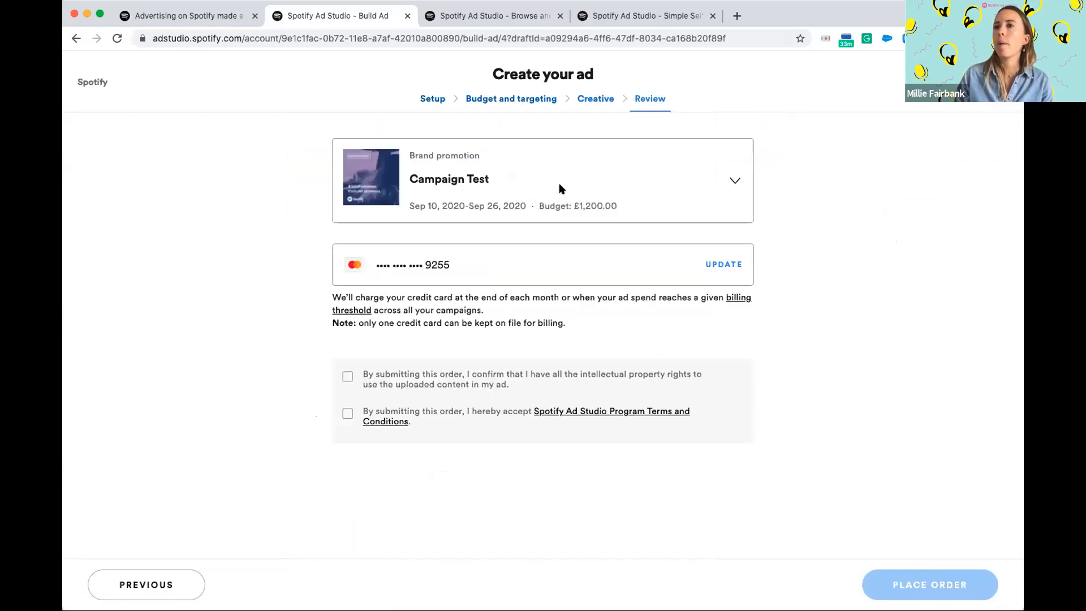
Step: Expand the Campaign Test summary to review its audience settings and order terms, and return to the Creative stage
{"action": "left_click", "coordinate": [733, 179]}
{"action": "scroll", "coordinate": [568, 293], "scroll_direction": "down", "scroll_amount": 3}
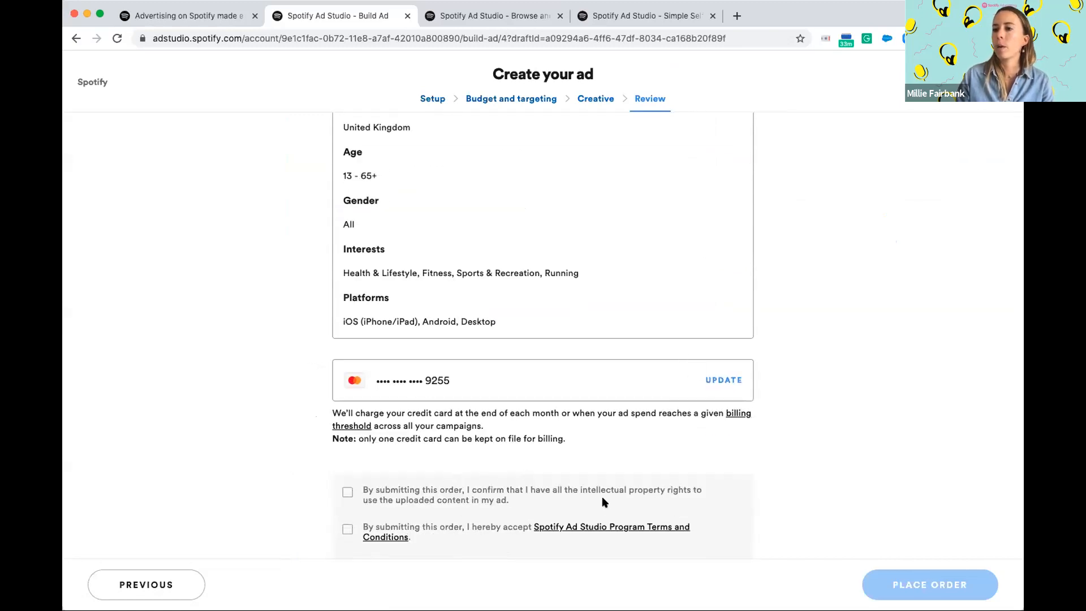
{"action": "scroll", "coordinate": [749, 395], "scroll_direction": "up", "scroll_amount": 3}
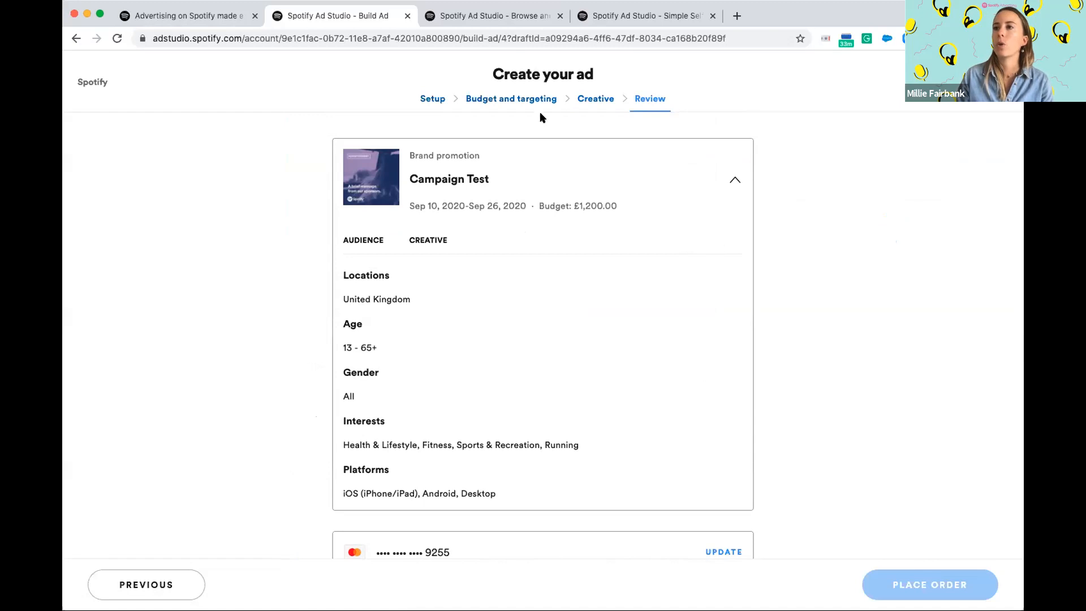
{"action": "left_click", "coordinate": [602, 99]}
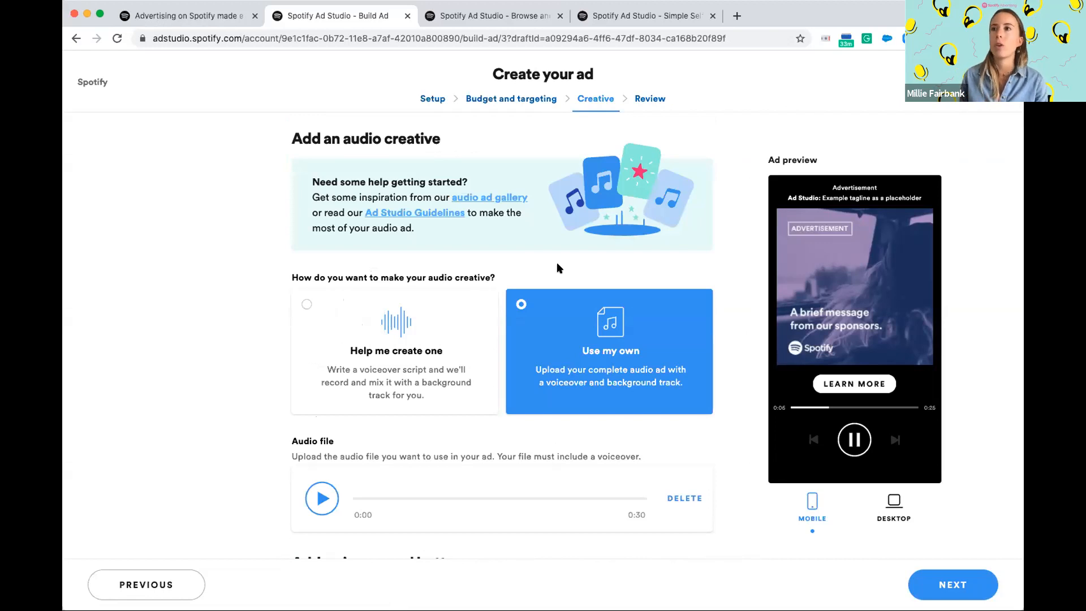
Step: Switch to the Test 1 - Approve ad report and examine its ad delivery chart and audio performance
{"action": "left_click", "coordinate": [449, 16]}
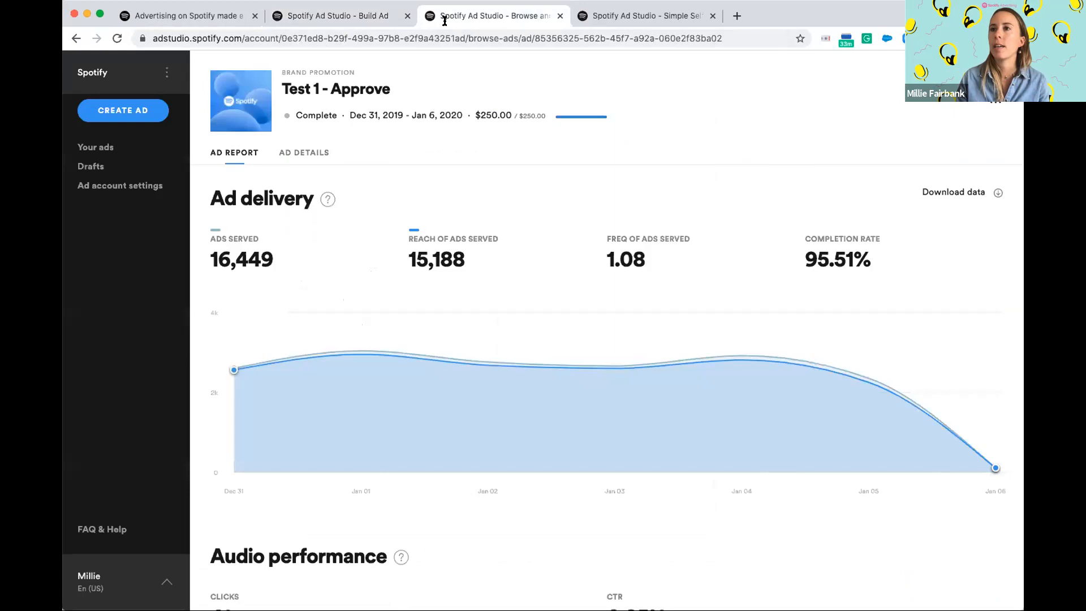
{"action": "scroll", "coordinate": [434, 320], "scroll_direction": "down", "scroll_amount": 1}
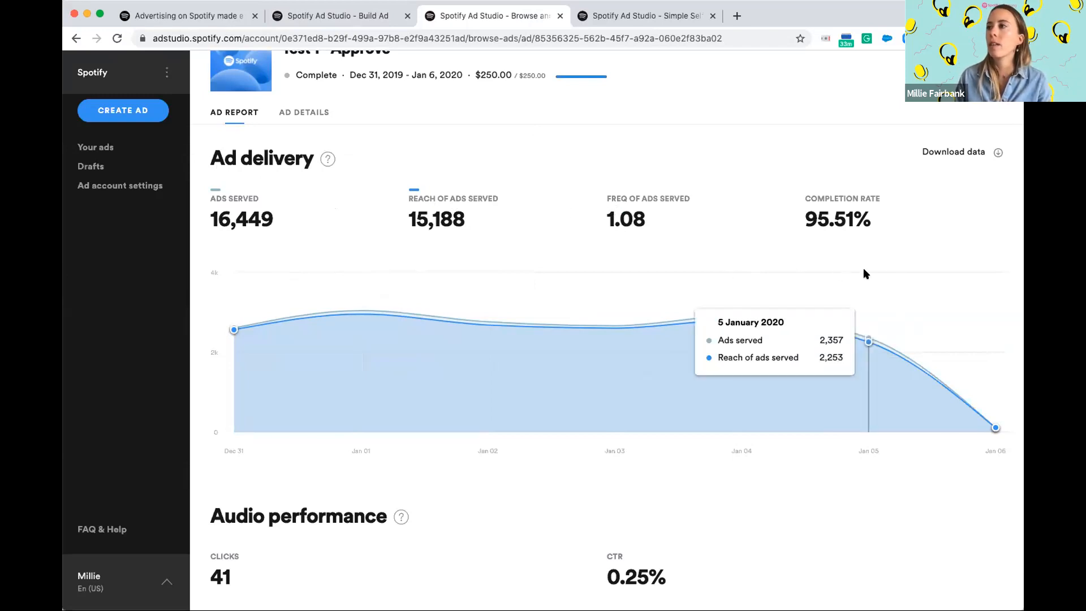
{"action": "mouse_move", "coordinate": [691, 316]}
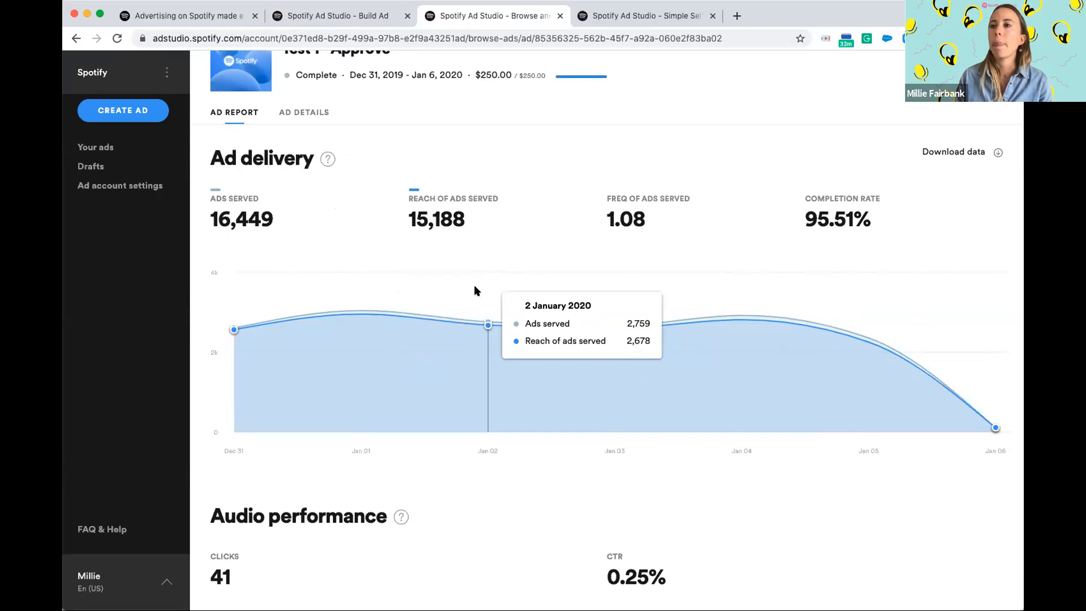
{"action": "scroll", "coordinate": [475, 290], "scroll_direction": "down", "scroll_amount": 2}
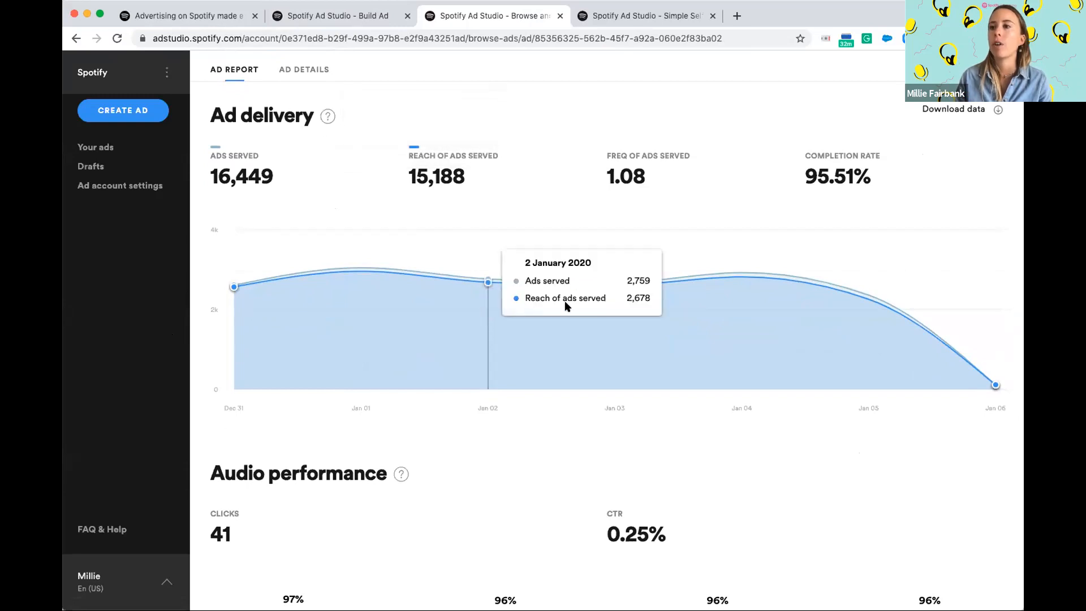
{"action": "scroll", "coordinate": [481, 373], "scroll_direction": "down", "scroll_amount": 5}
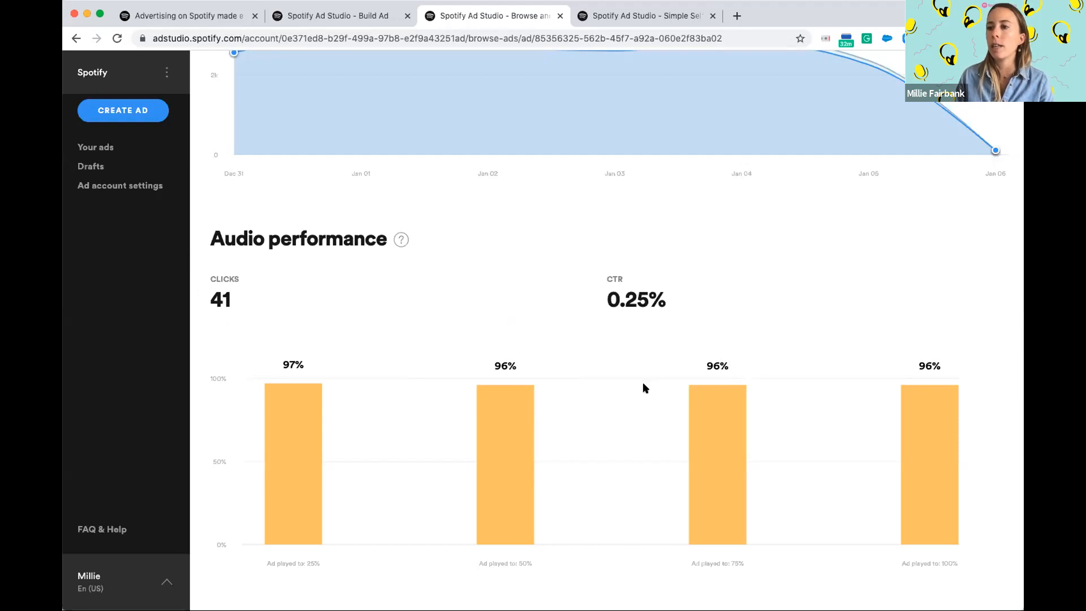
Step: Examine the report's audience breakdown by age, gender, genre and platform, and return to the ad delivery overview
{"action": "scroll", "coordinate": [645, 388], "scroll_direction": "down", "scroll_amount": 6}
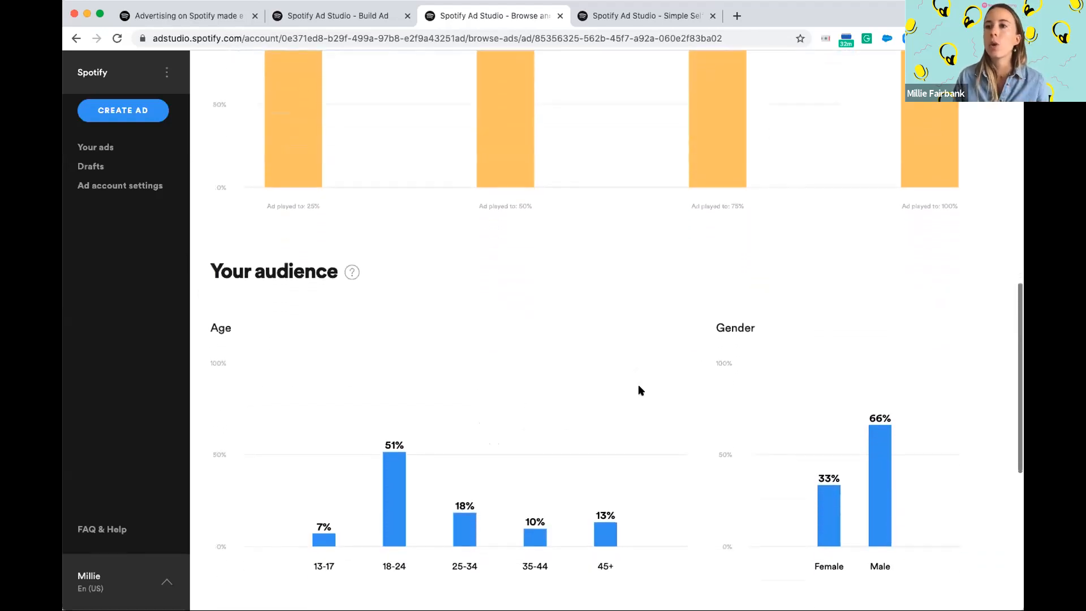
{"action": "scroll", "coordinate": [641, 390], "scroll_direction": "down", "scroll_amount": 1}
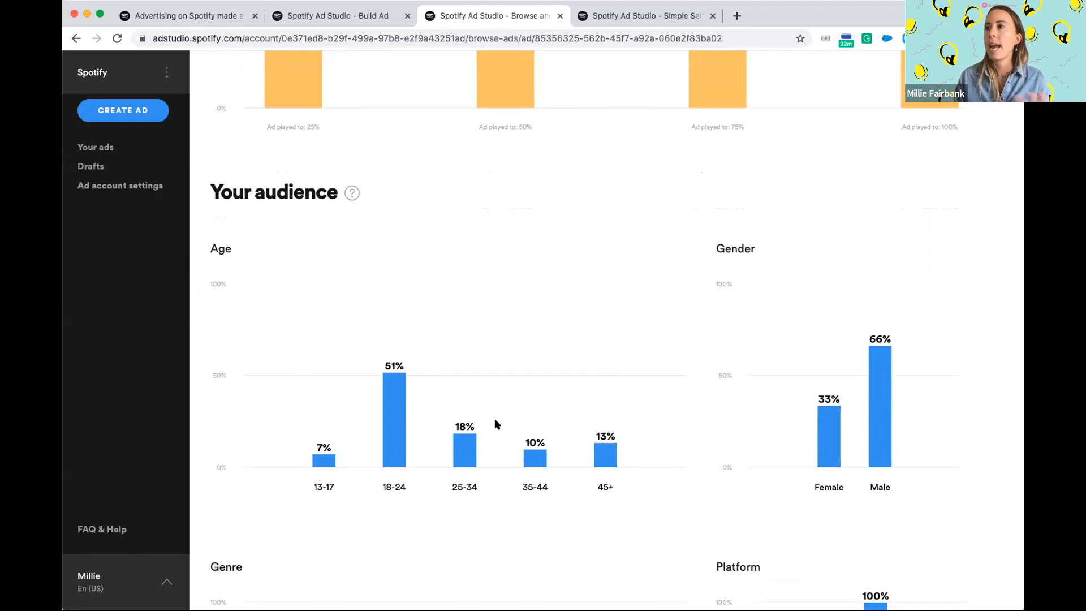
{"action": "scroll", "coordinate": [516, 417], "scroll_direction": "down", "scroll_amount": 5}
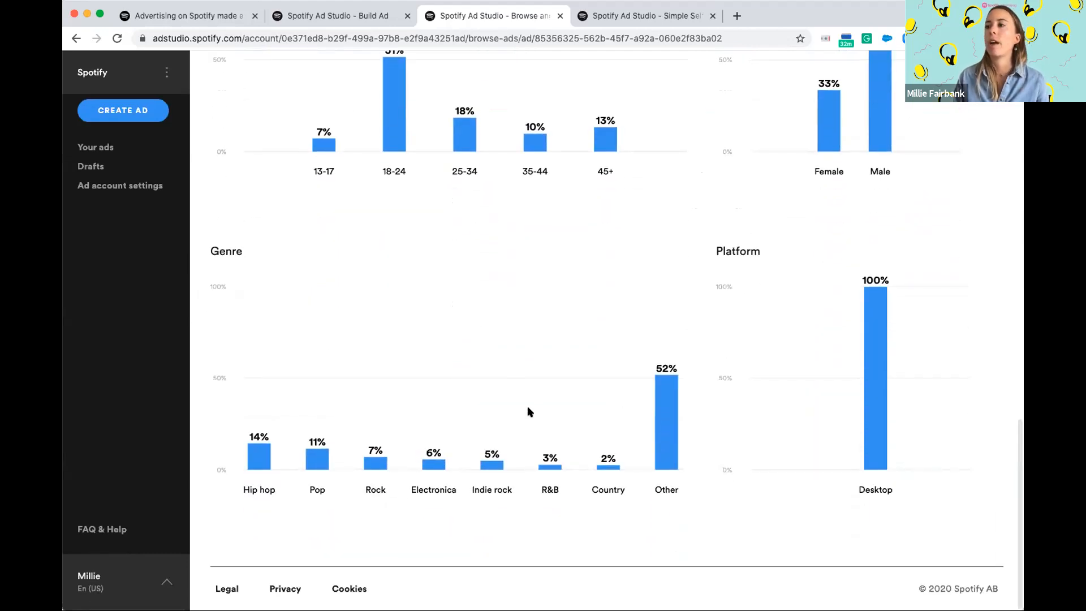
{"action": "scroll", "coordinate": [849, 436], "scroll_direction": "up", "scroll_amount": 12}
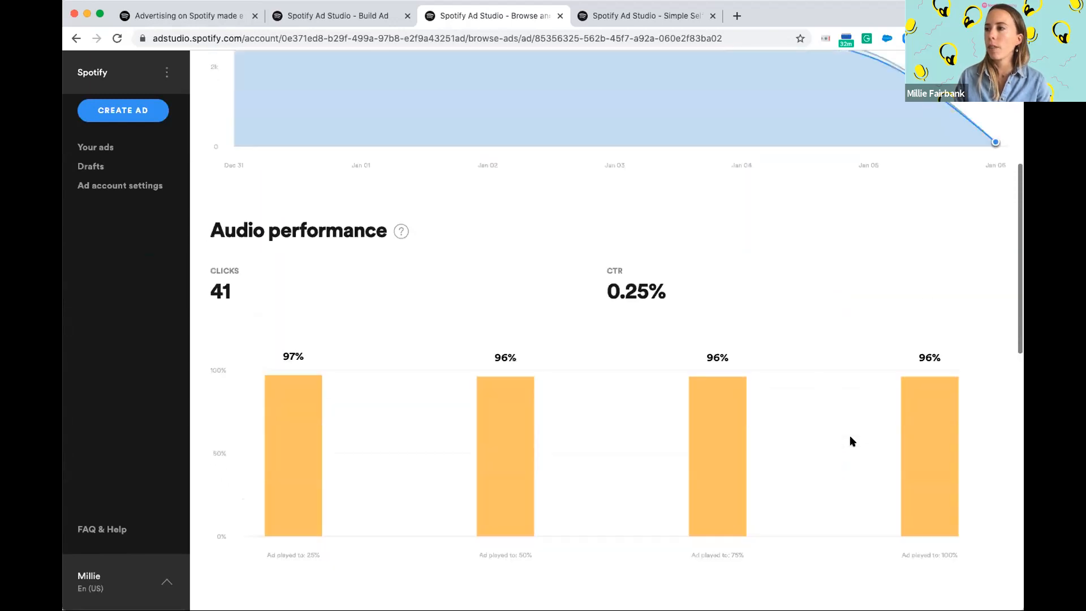
{"action": "scroll", "coordinate": [849, 441], "scroll_direction": "up", "scroll_amount": 5}
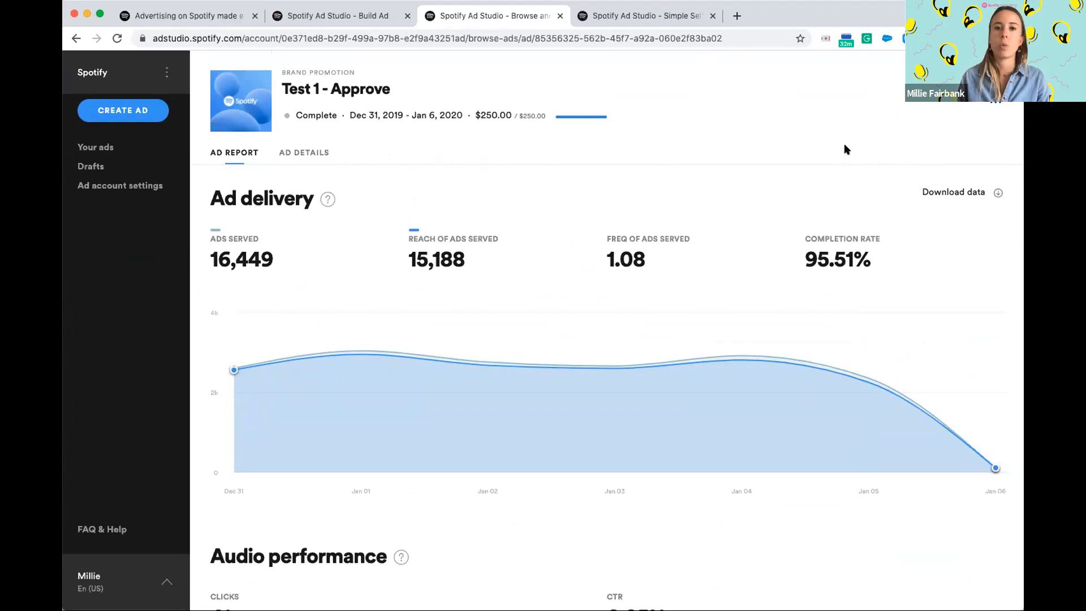
Step: Check the creative assets and audience details of the Test 1 - Approve ad, and return to its ad report
{"action": "left_click", "coordinate": [281, 155]}
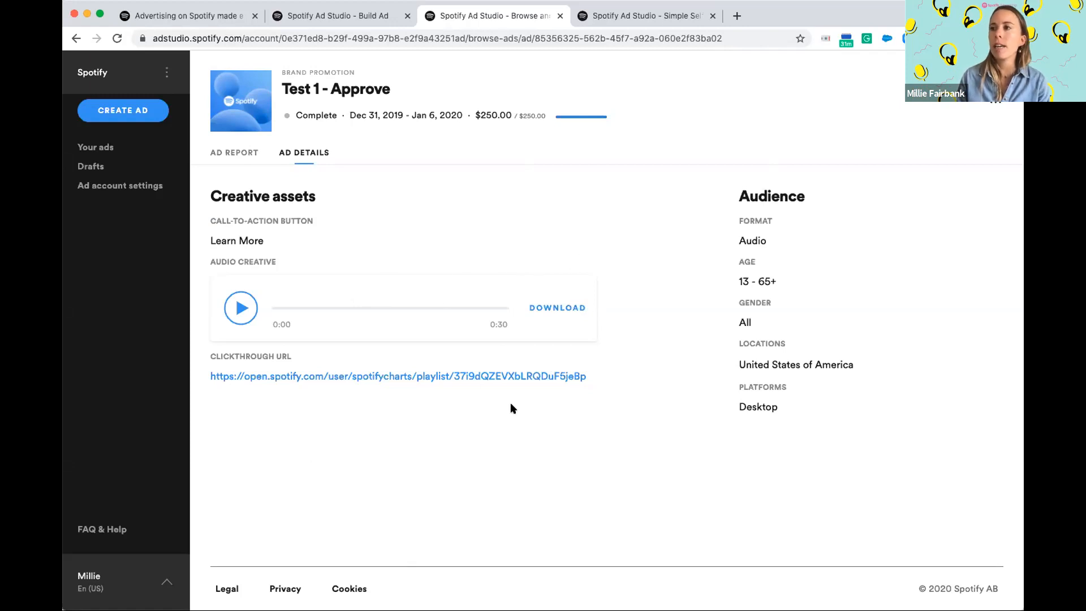
{"action": "left_click", "coordinate": [233, 153]}
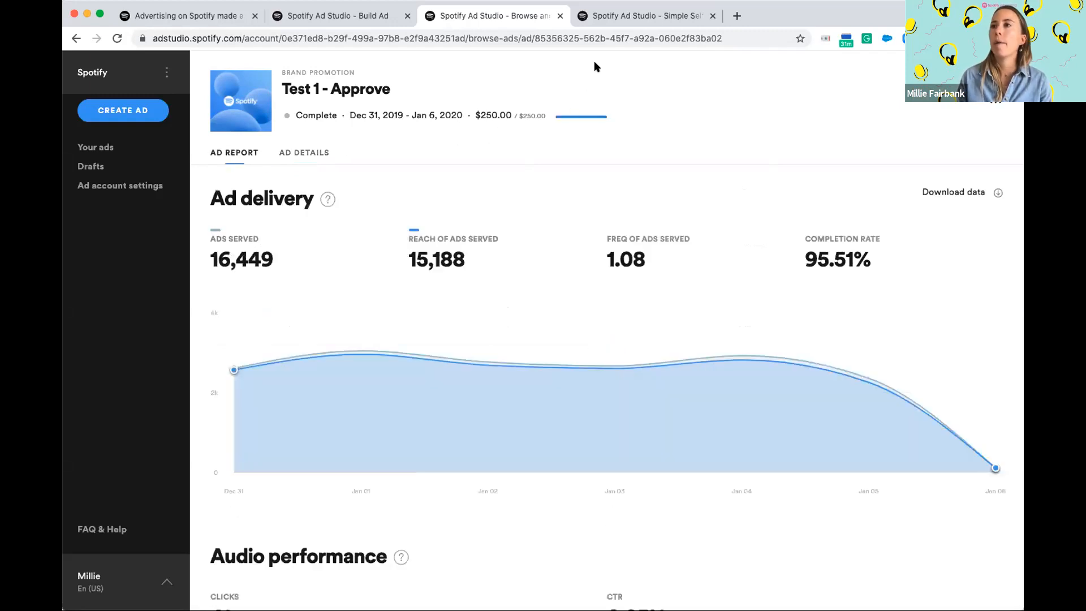
Step: Switch to the Spotify internal test - Holy Bright Video report and examine its ad delivery metrics and chart
{"action": "left_click", "coordinate": [644, 16]}
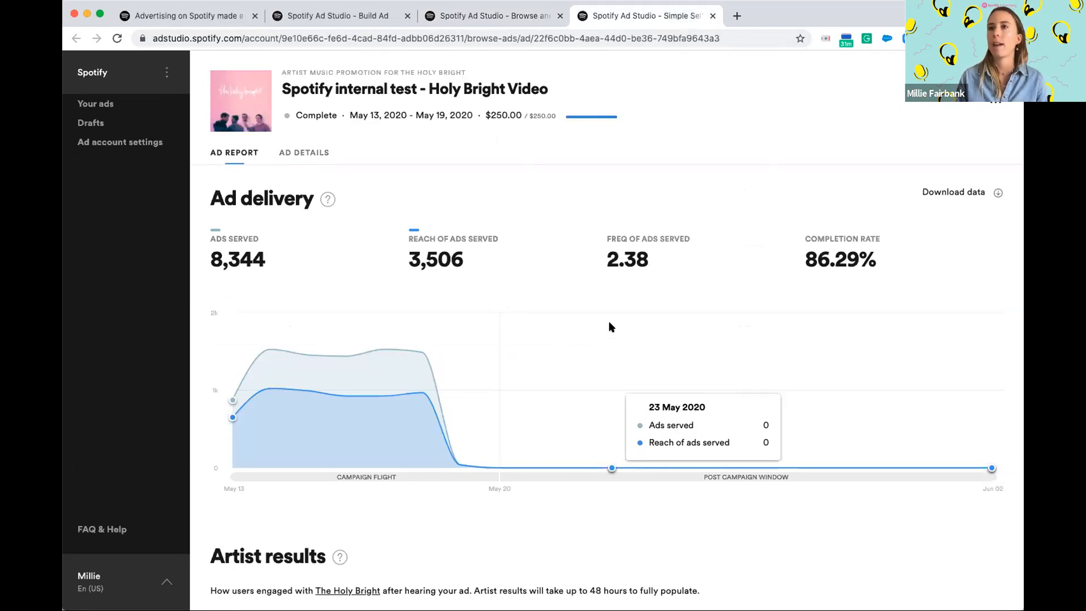
{"action": "scroll", "coordinate": [507, 289], "scroll_direction": "down", "scroll_amount": 2}
{"action": "scroll", "coordinate": [506, 288], "scroll_direction": "up", "scroll_amount": 2}
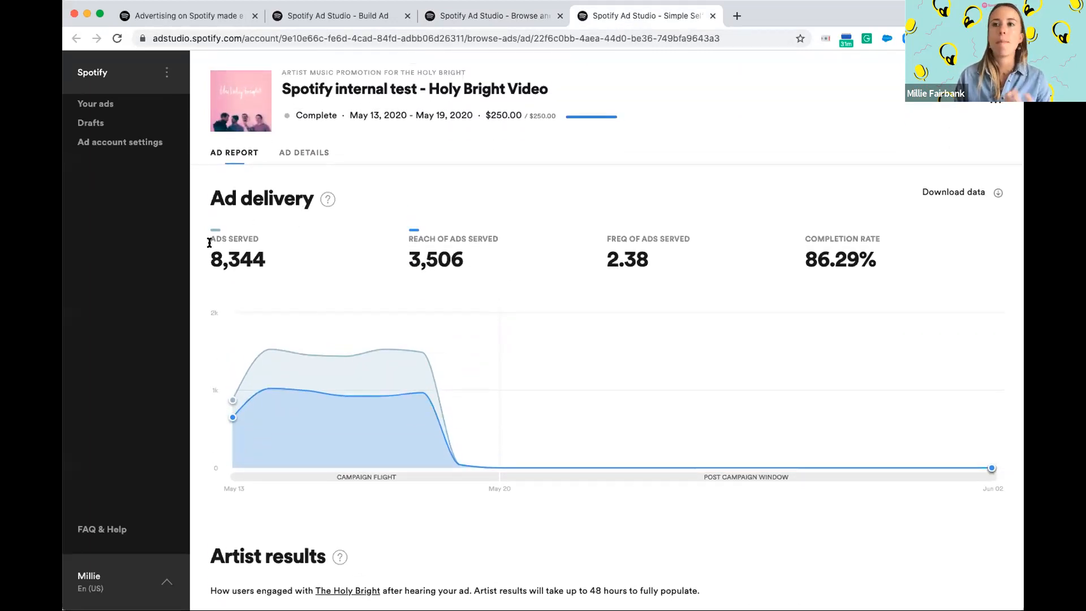
{"action": "mouse_move", "coordinate": [396, 348]}
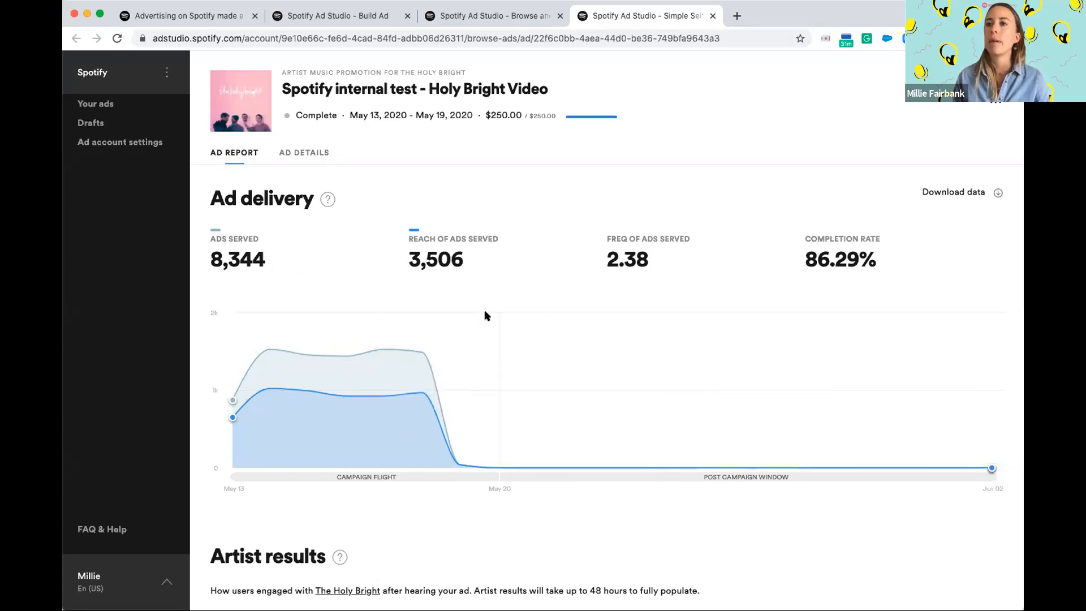
Step: Examine the Holy Bright Video report's artist results, including listeners, new listeners and intent rate, and its video performance
{"action": "scroll", "coordinate": [472, 392], "scroll_direction": "down", "scroll_amount": 5}
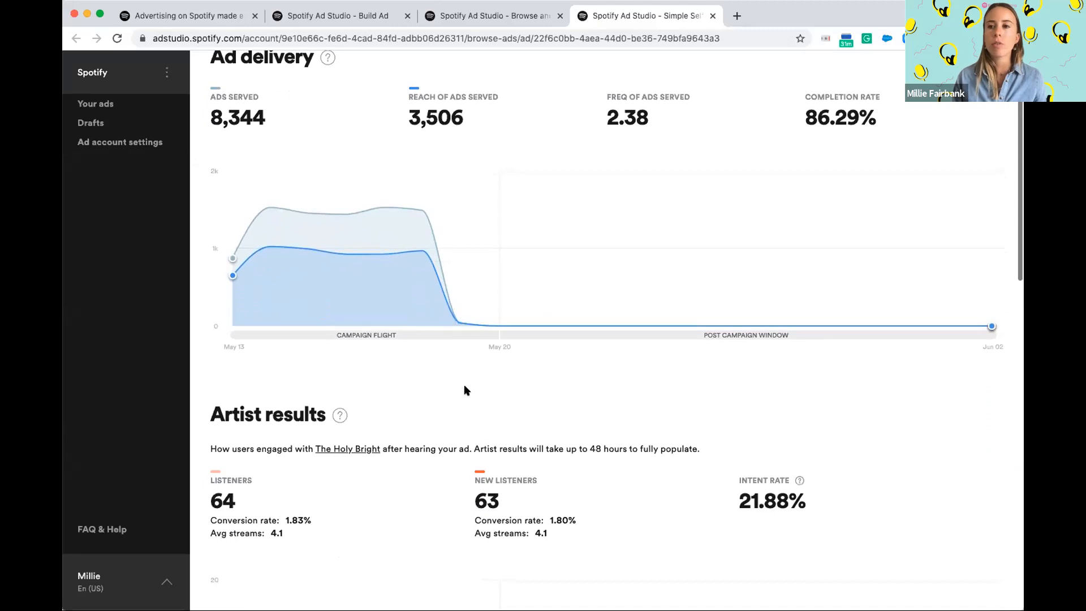
{"action": "scroll", "coordinate": [466, 390], "scroll_direction": "down", "scroll_amount": 4}
{"action": "scroll", "coordinate": [466, 388], "scroll_direction": "down", "scroll_amount": 2}
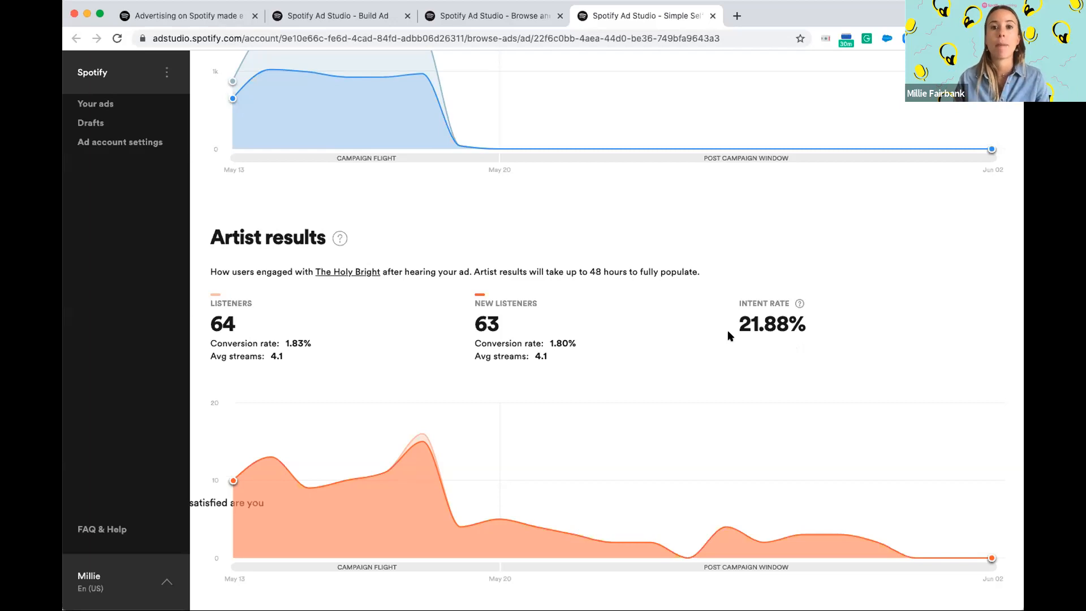
{"action": "scroll", "coordinate": [730, 336], "scroll_direction": "down", "scroll_amount": 2}
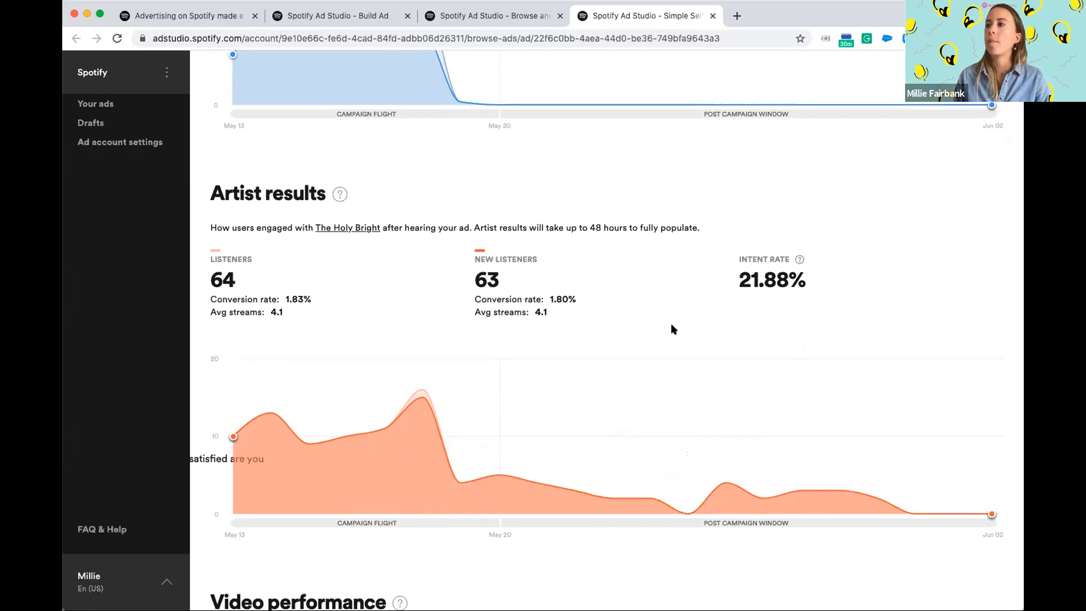
{"action": "scroll", "coordinate": [673, 329], "scroll_direction": "down", "scroll_amount": 7}
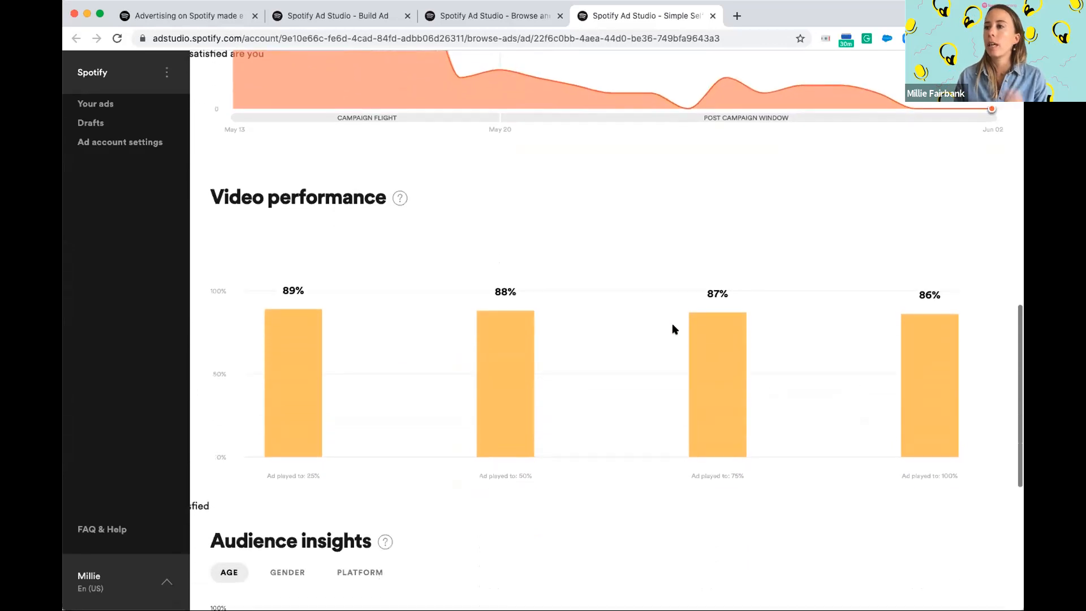
Step: Check the Holy Bright Video ad's creative assets and audience targeting details, and return to its ad report
{"action": "scroll", "coordinate": [672, 328], "scroll_direction": "up", "scroll_amount": 10}
{"action": "left_click", "coordinate": [310, 154]}
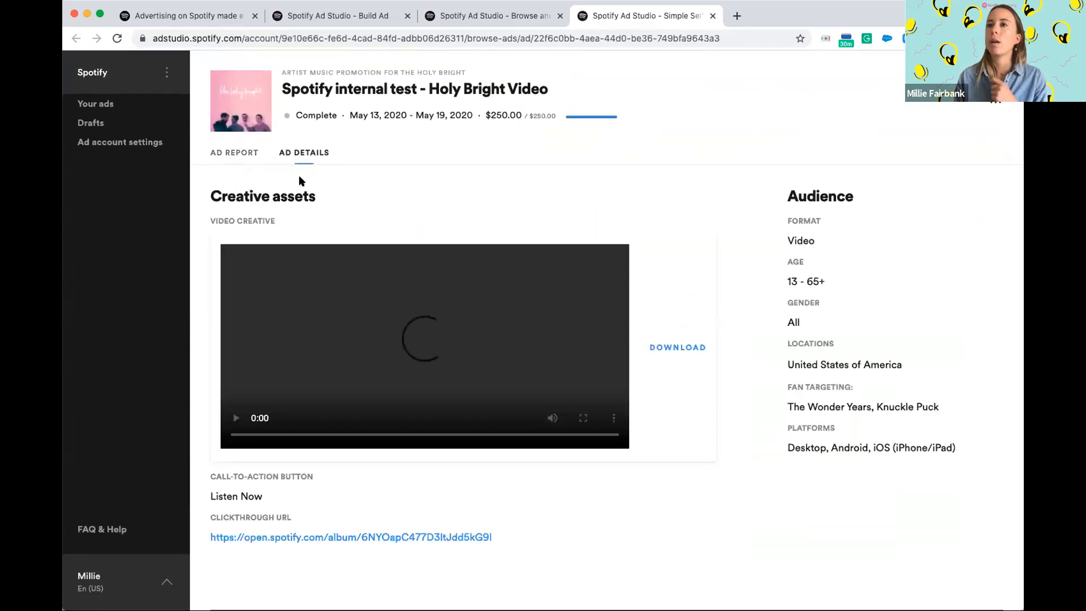
{"action": "left_click", "coordinate": [240, 159]}
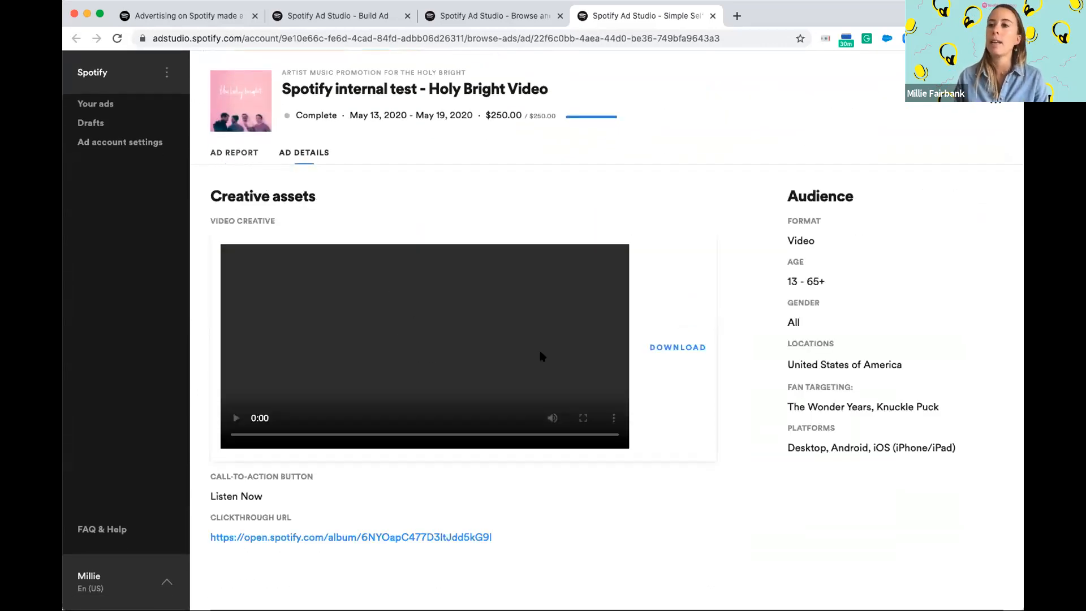
Step: Review the report's video completion stages and audience insights by age, and return to the ad delivery overview
{"action": "scroll", "coordinate": [551, 368], "scroll_direction": "down", "scroll_amount": 8}
{"action": "scroll", "coordinate": [554, 375], "scroll_direction": "down", "scroll_amount": 6}
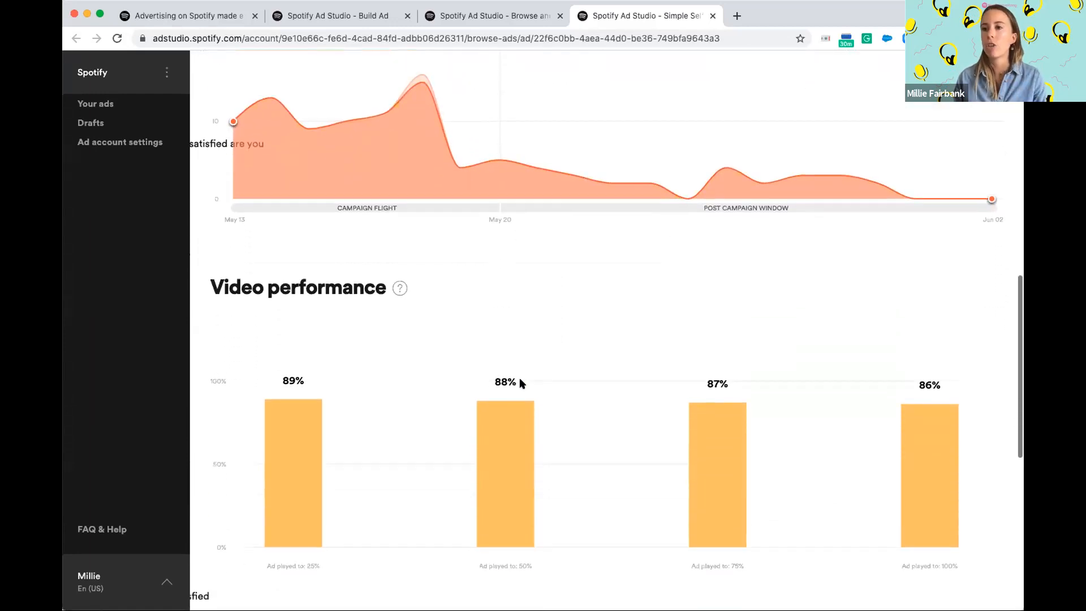
{"action": "scroll", "coordinate": [383, 367], "scroll_direction": "down", "scroll_amount": 5}
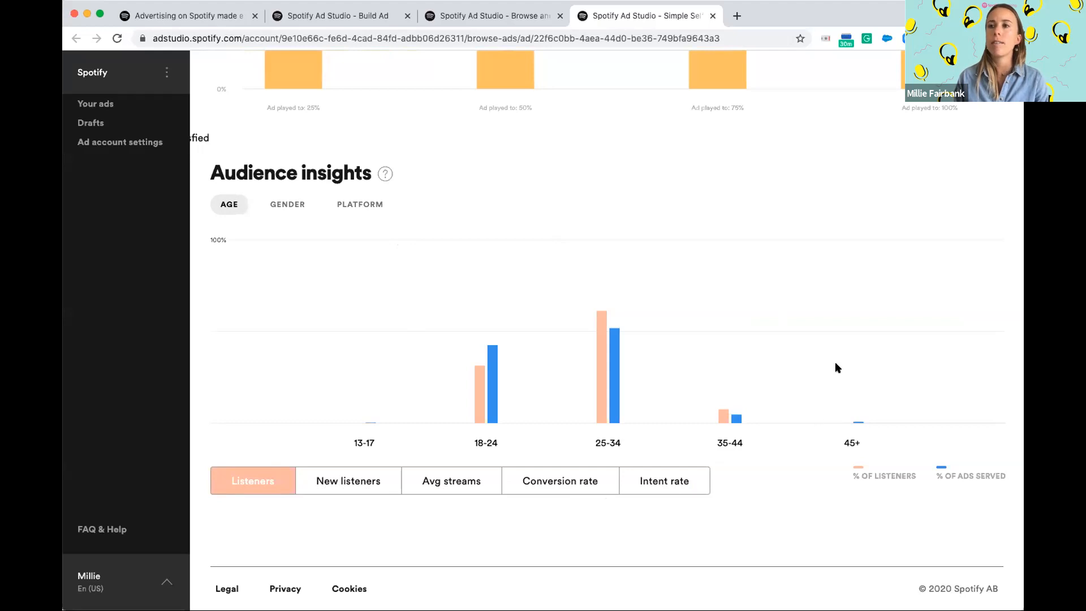
{"action": "scroll", "coordinate": [671, 376], "scroll_direction": "up", "scroll_amount": 3}
{"action": "scroll", "coordinate": [671, 372], "scroll_direction": "up", "scroll_amount": 4}
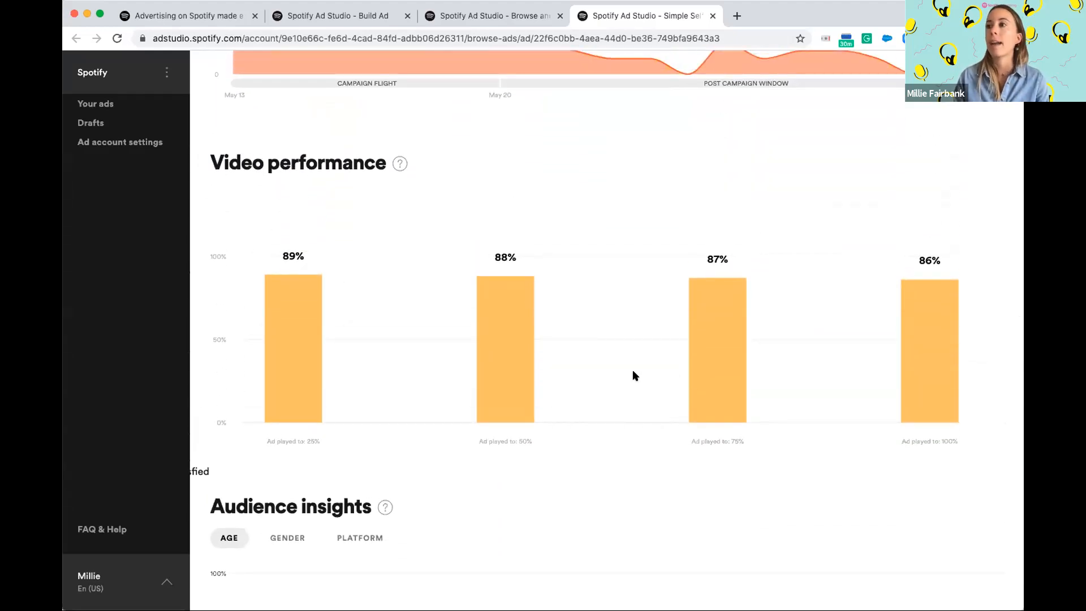
{"action": "scroll", "coordinate": [632, 375], "scroll_direction": "up", "scroll_amount": 10}
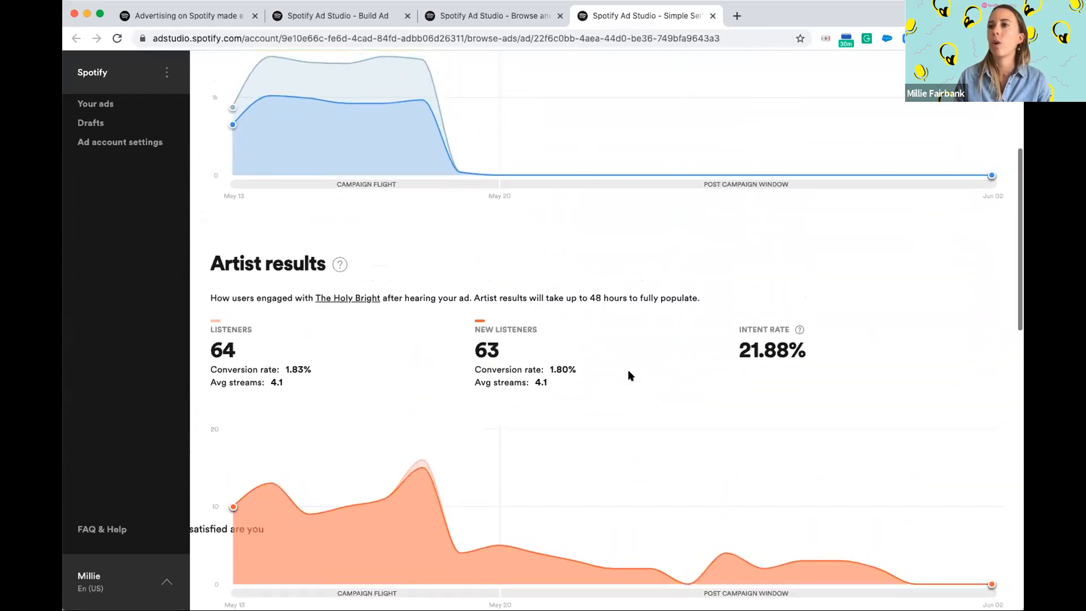
{"action": "scroll", "coordinate": [629, 375], "scroll_direction": "up", "scroll_amount": 5}
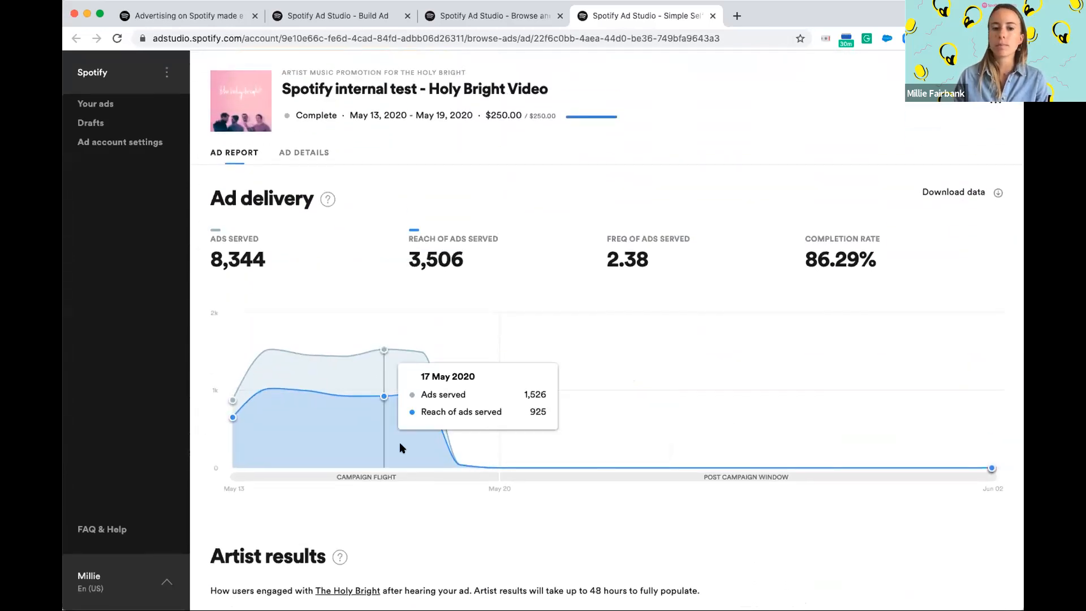
Step: Switch from the browser to the Optimising Your Ad Studio presentation file's slideshow
{"action": "mouse_move", "coordinate": [914, 390]}
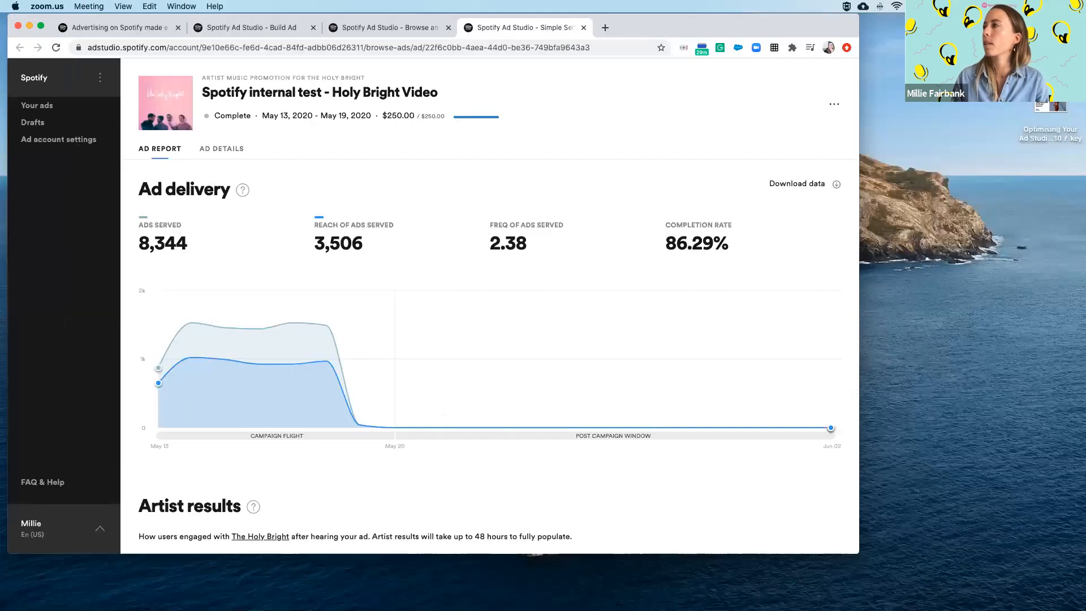
{"action": "left_click", "coordinate": [1051, 100]}
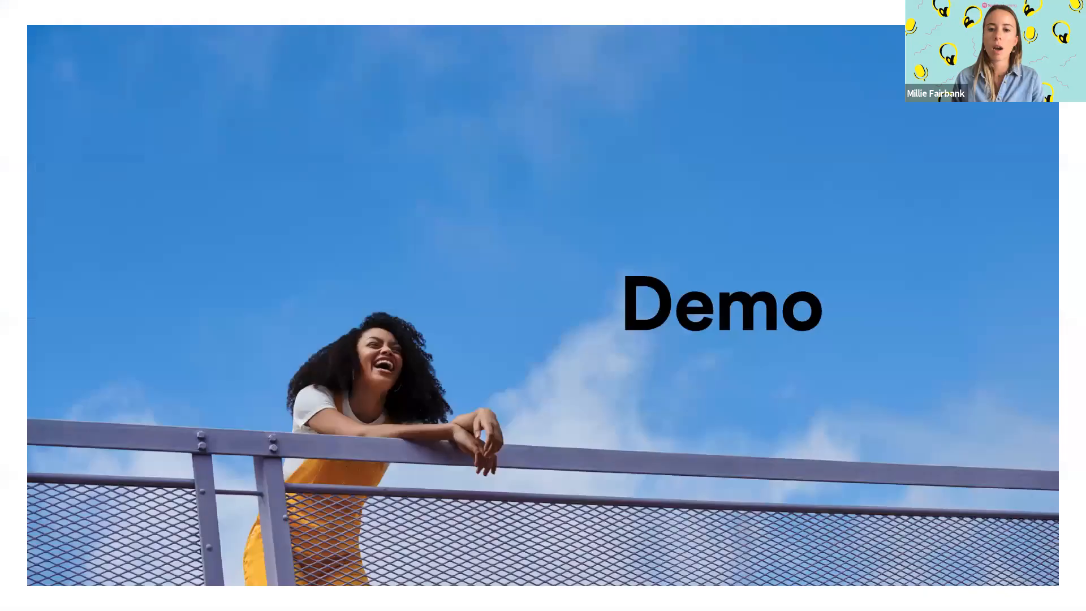
{"action": "key", "text": "Right"}
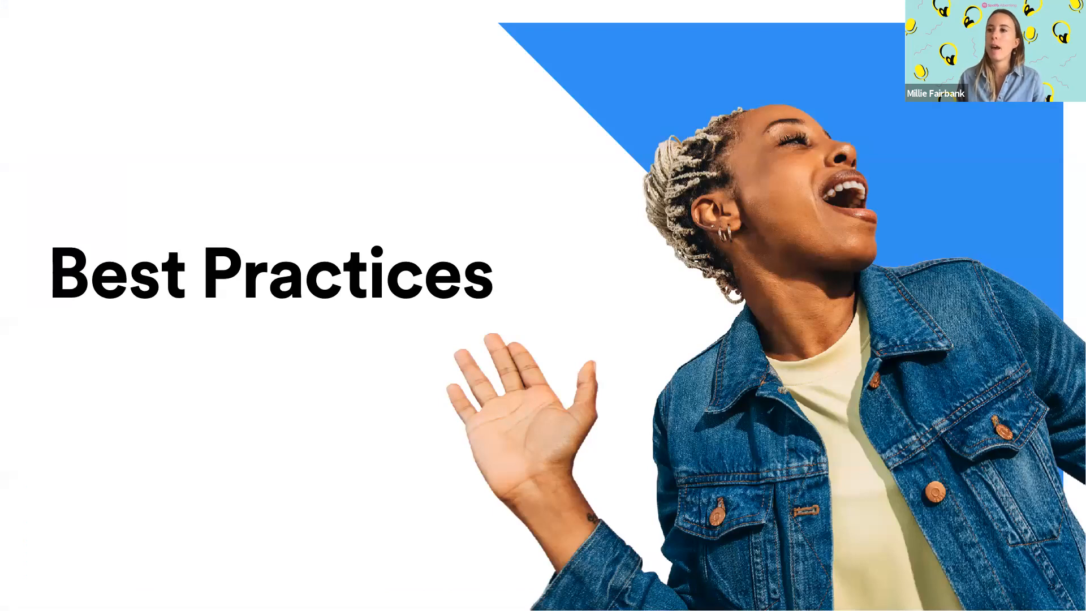
{"action": "key", "text": "Right"}
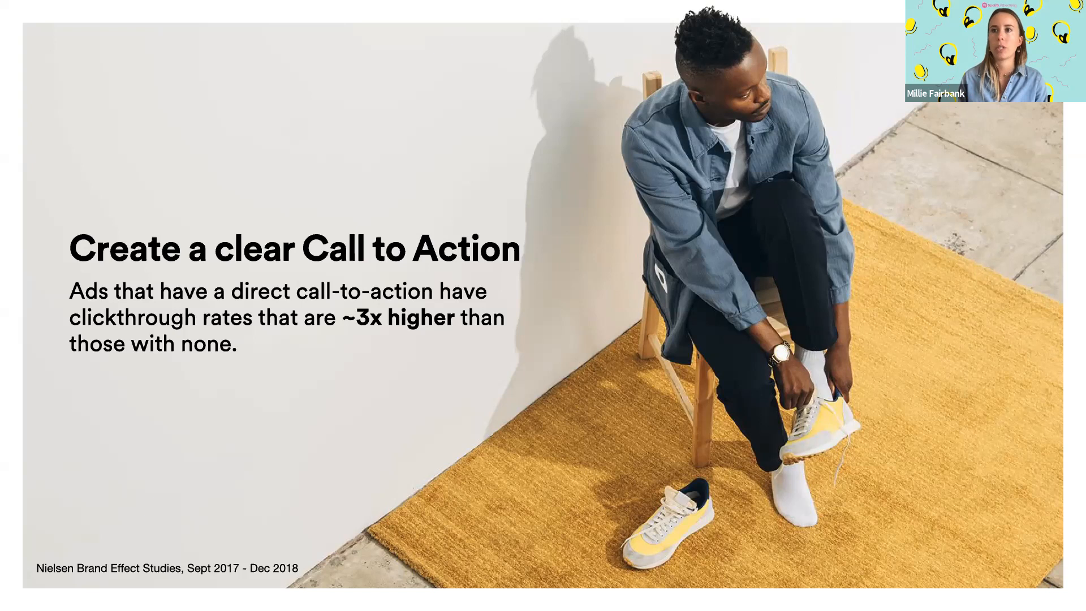
{"action": "key", "text": "Right"}
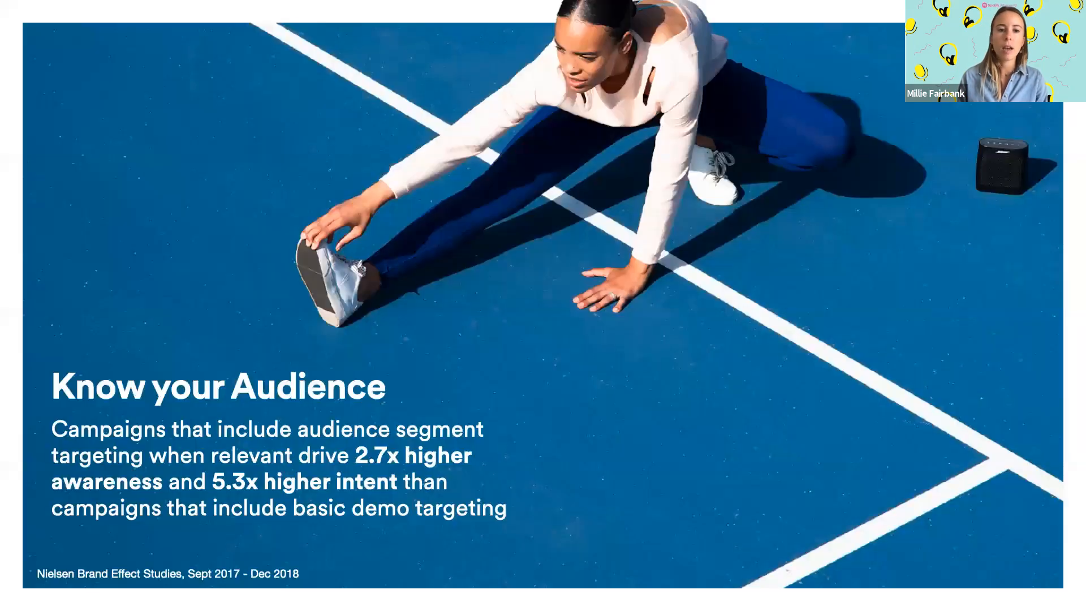